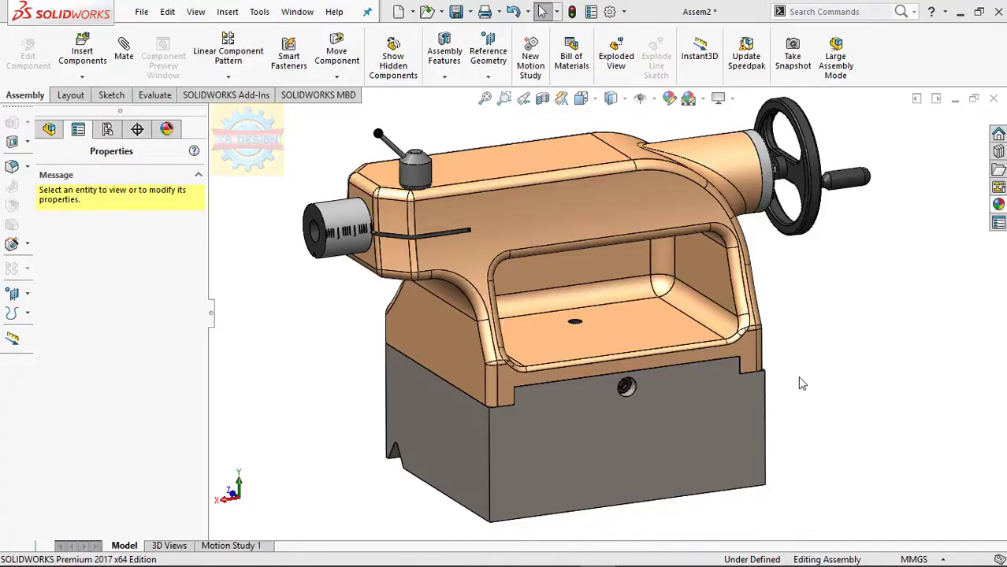
- Mate the tailstock body's underside coincident with the base's top face
{"action": "mouse_move", "coordinate": [770, 370]}
{"action": "middle_mouse_down"}
{"action": "mouse_move", "coordinate": [445, 450]}
{"action": "mouse_move", "coordinate": [357, 527]}
{"action": "mouse_move", "coordinate": [370, 226]}
{"action": "mouse_move", "coordinate": [521, 431]}
{"action": "mouse_move", "coordinate": [568, 418]}
{"action": "mouse_move", "coordinate": [440, 430]}
{"action": "middle_mouse_up"}
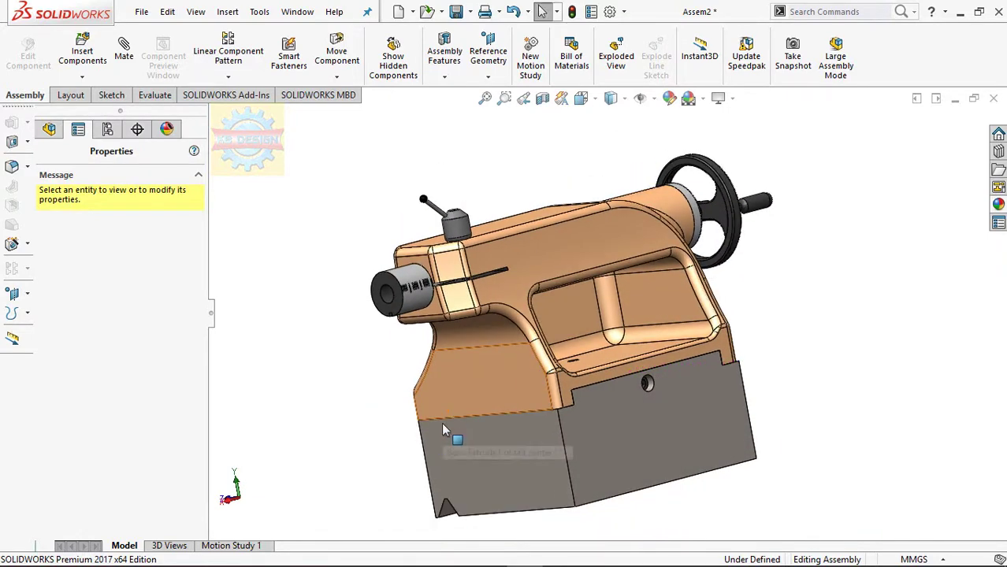
{"action": "scroll", "coordinate": [441, 425], "scroll_direction": "up", "scroll_amount": 1}
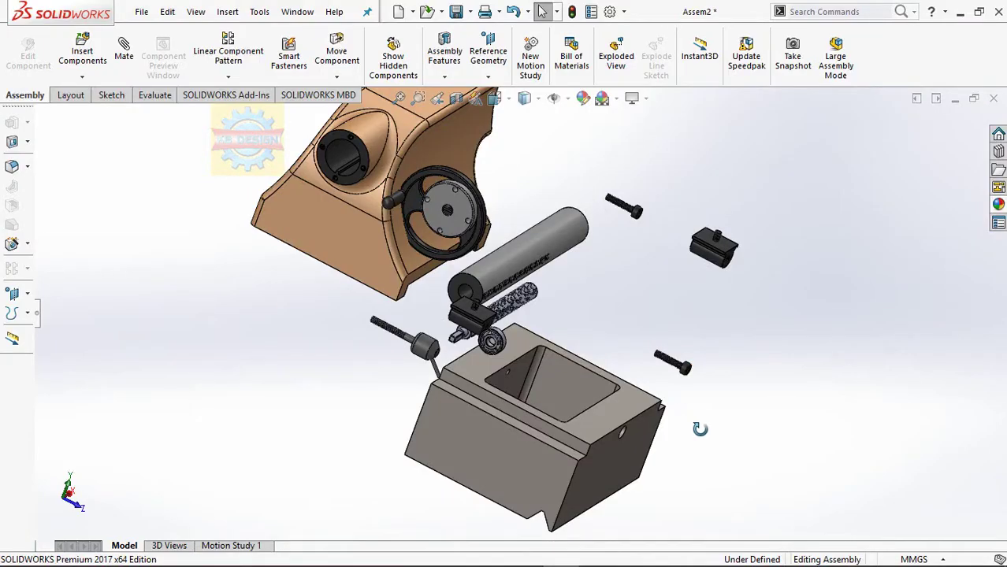
{"action": "mouse_move", "coordinate": [699, 428]}
{"action": "middle_mouse_down"}
{"action": "mouse_move", "coordinate": [726, 434]}
{"action": "mouse_move", "coordinate": [659, 390]}
{"action": "mouse_move", "coordinate": [726, 383]}
{"action": "mouse_move", "coordinate": [715, 290]}
{"action": "middle_mouse_up"}
{"action": "scroll", "coordinate": [726, 383], "scroll_direction": "down", "scroll_amount": 3}
{"action": "mouse_move", "coordinate": [716, 402]}
{"action": "middle_mouse_down"}
{"action": "mouse_move", "coordinate": [744, 445]}
{"action": "mouse_move", "coordinate": [714, 438]}
{"action": "mouse_move", "coordinate": [715, 406]}
{"action": "middle_mouse_up"}
{"action": "left_click", "coordinate": [714, 438]}
{"action": "left_click", "coordinate": [124, 55]}
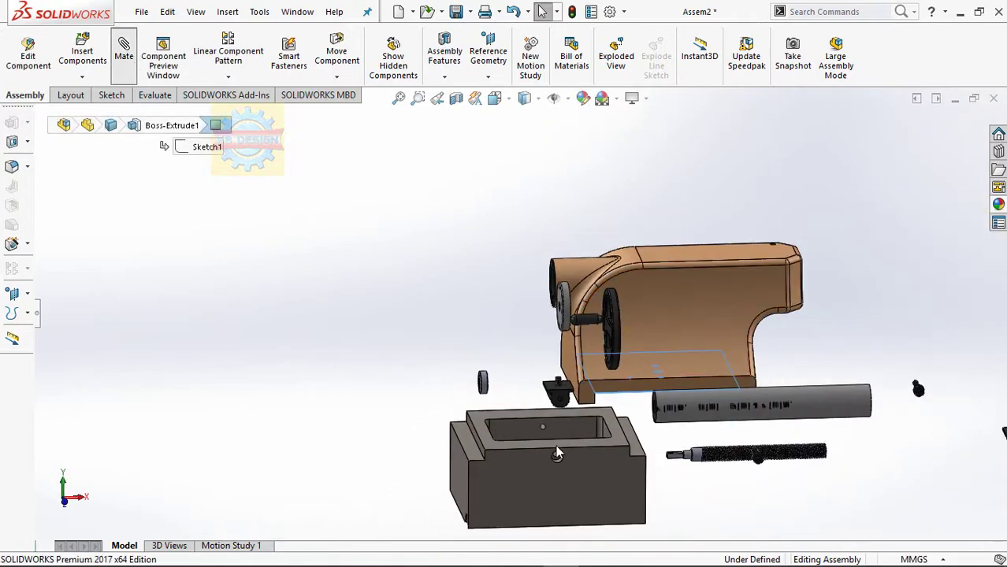
{"action": "scroll", "coordinate": [555, 454], "scroll_direction": "down", "scroll_amount": 2}
{"action": "scroll", "coordinate": [544, 441], "scroll_direction": "down", "scroll_amount": 2}
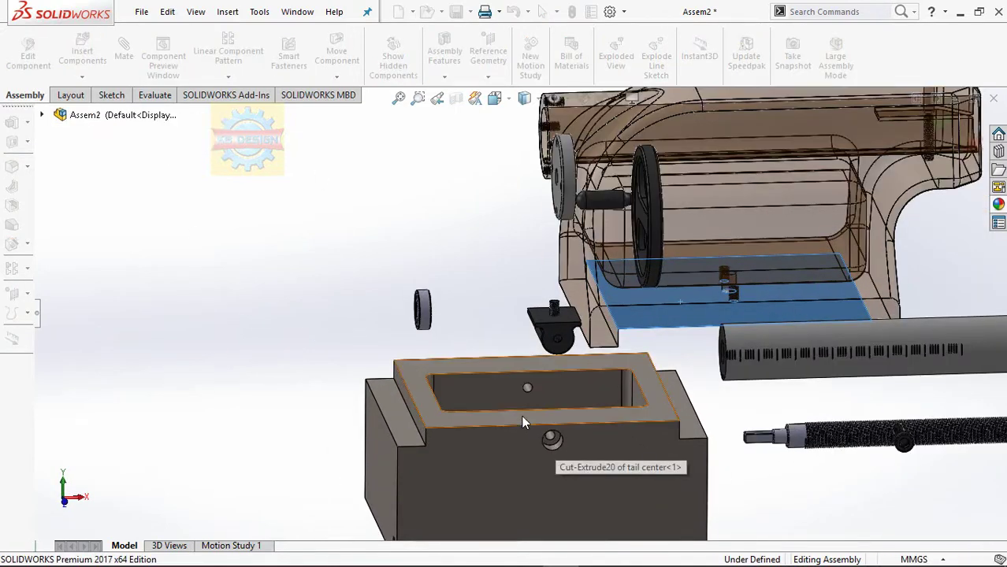
{"action": "left_click", "coordinate": [554, 420]}
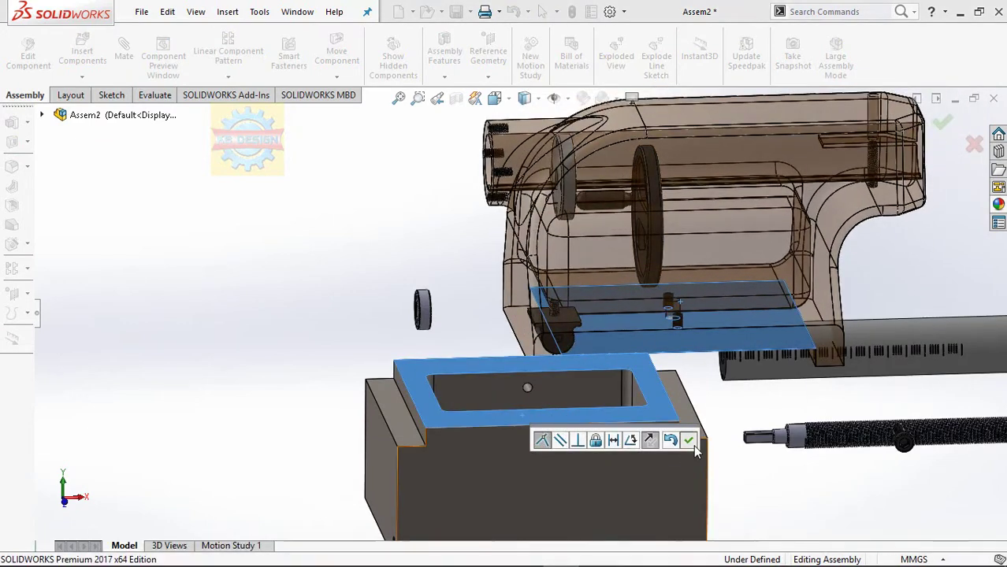
{"action": "left_click", "coordinate": [688, 439]}
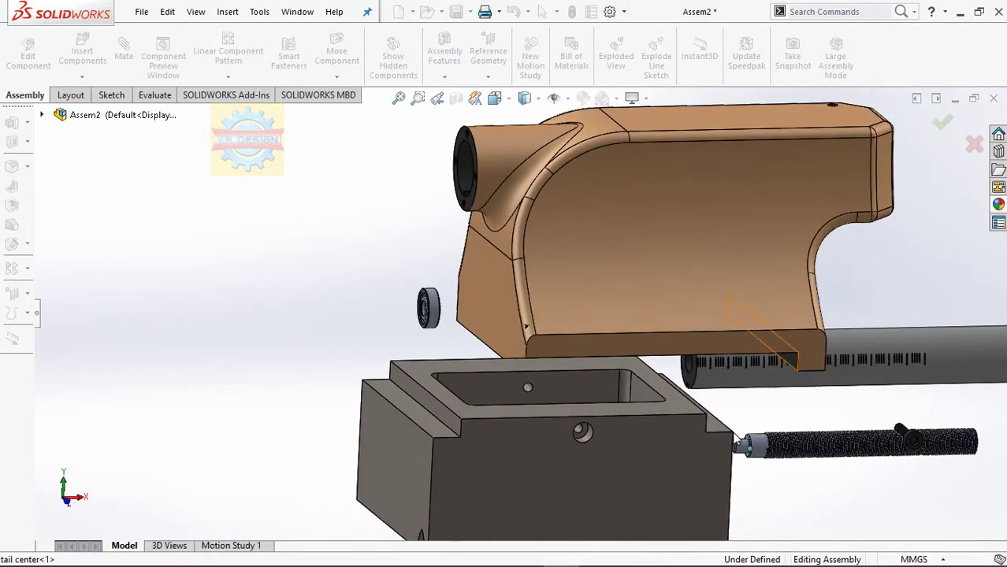
- Align the body's side edge and front face with the base's matching edge and front face
{"action": "middle_click_drag", "start_coordinate": [748, 445], "coordinate": [710, 425]}
{"action": "left_click", "coordinate": [710, 425]}
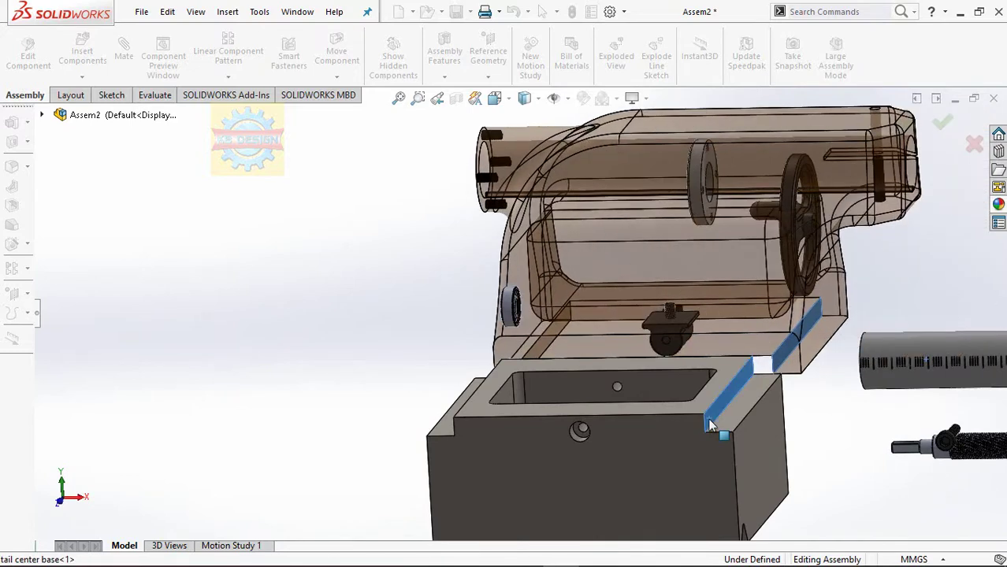
{"action": "left_click", "coordinate": [866, 441]}
{"action": "left_click", "coordinate": [769, 369]}
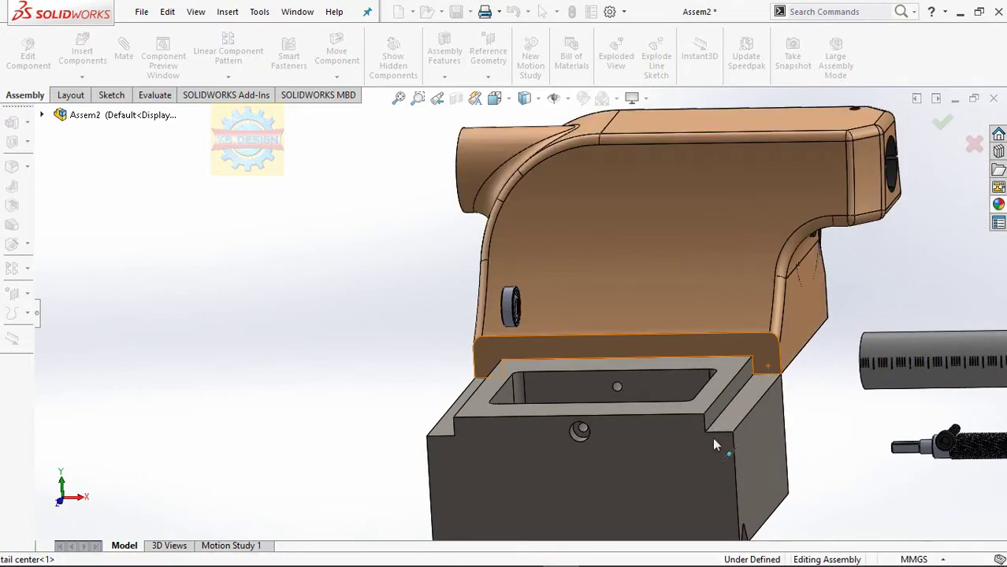
{"action": "left_click", "coordinate": [676, 456]}
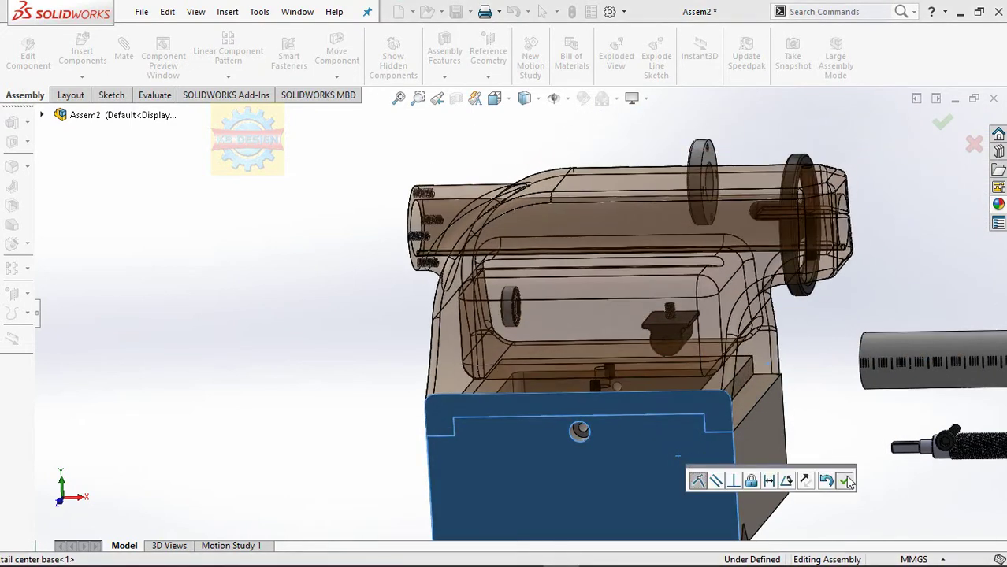
{"action": "left_click", "coordinate": [844, 481]}
{"action": "middle_click_drag", "start_coordinate": [720, 432], "coordinate": [733, 449]}
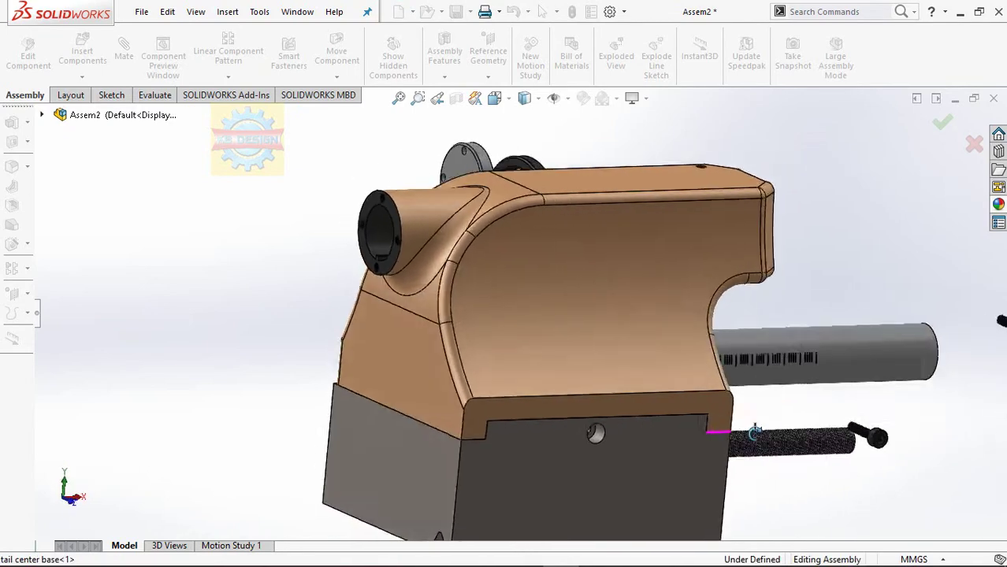
{"action": "scroll", "coordinate": [734, 453], "scroll_direction": "up", "scroll_amount": 3}
{"action": "mouse_move", "coordinate": [709, 395]}
{"action": "middle_mouse_down"}
{"action": "mouse_move", "coordinate": [638, 435]}
{"action": "mouse_move", "coordinate": [654, 451]}
{"action": "mouse_move", "coordinate": [856, 382]}
{"action": "middle_mouse_up"}
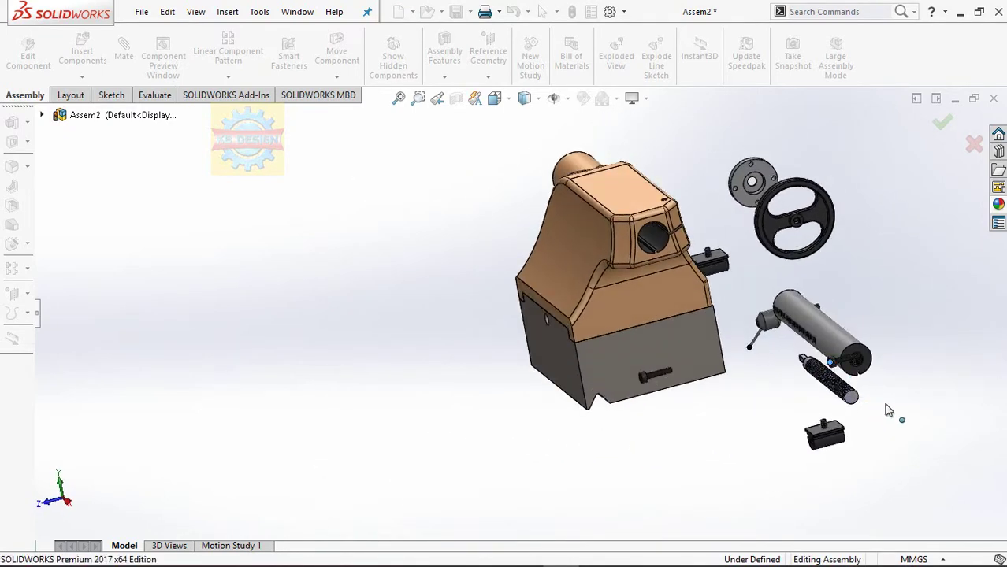
- Mate the tail center spindle concentric with the tailstock body's bore
{"action": "scroll", "coordinate": [892, 356], "scroll_direction": "down", "scroll_amount": 2}
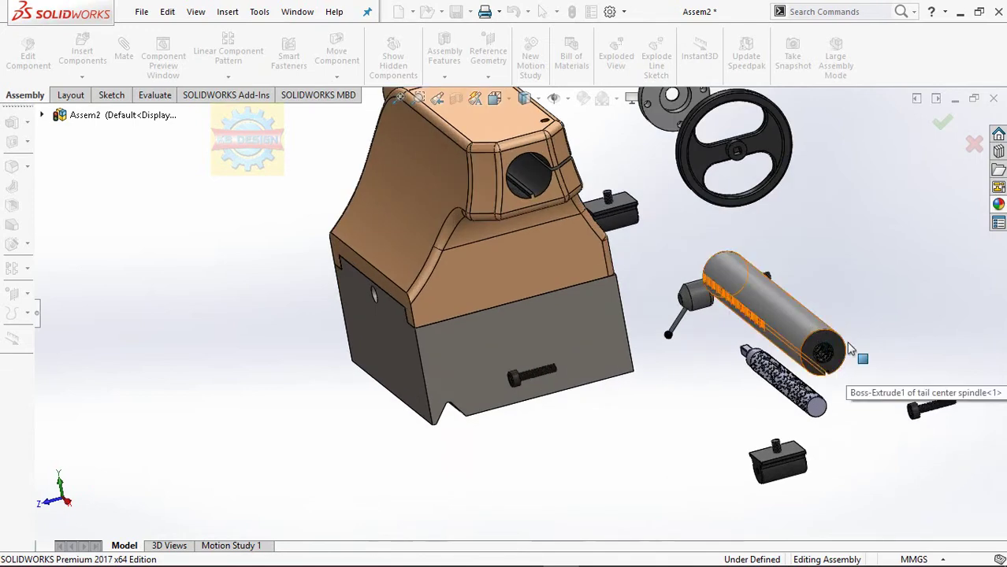
{"action": "scroll", "coordinate": [792, 327], "scroll_direction": "down", "scroll_amount": 2}
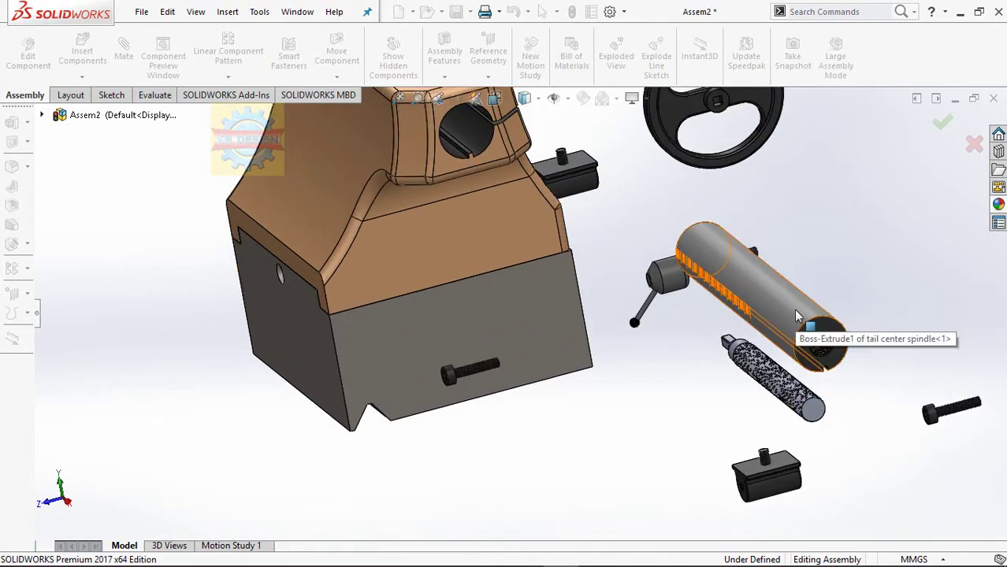
{"action": "left_click", "coordinate": [795, 313]}
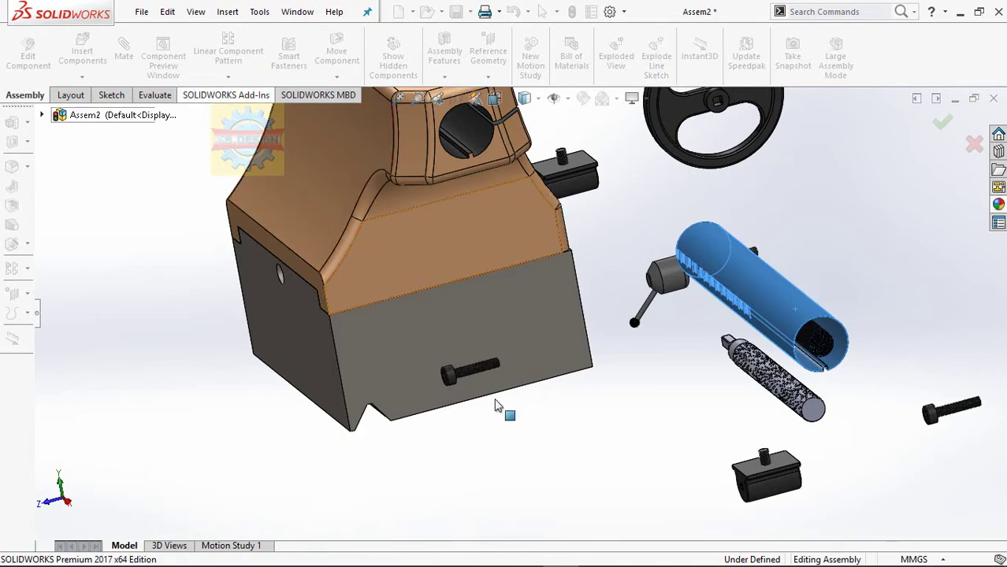
{"action": "left_click", "coordinate": [71, 96]}
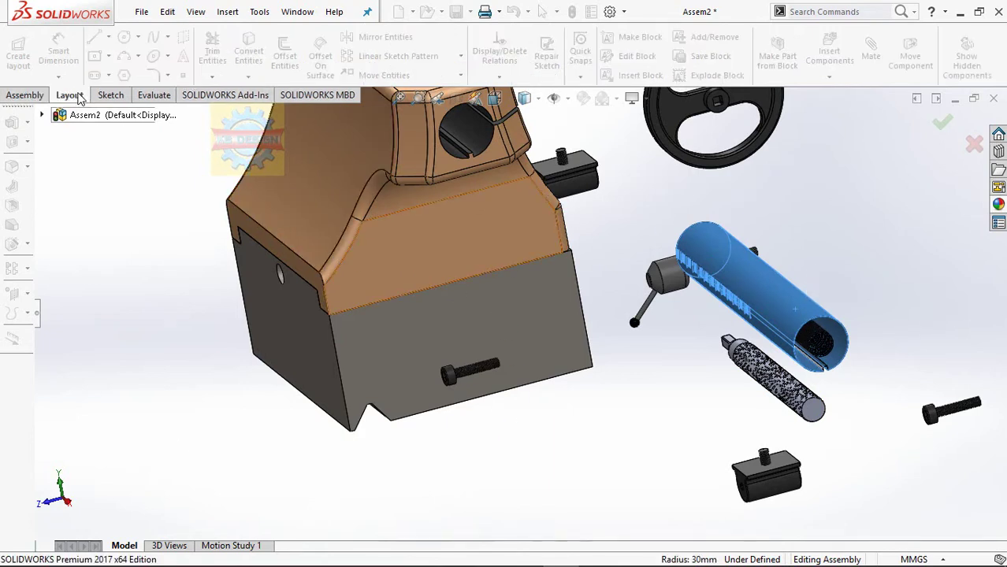
{"action": "scroll", "coordinate": [584, 232], "scroll_direction": "up", "scroll_amount": 3}
{"action": "scroll", "coordinate": [596, 227], "scroll_direction": "up", "scroll_amount": 3}
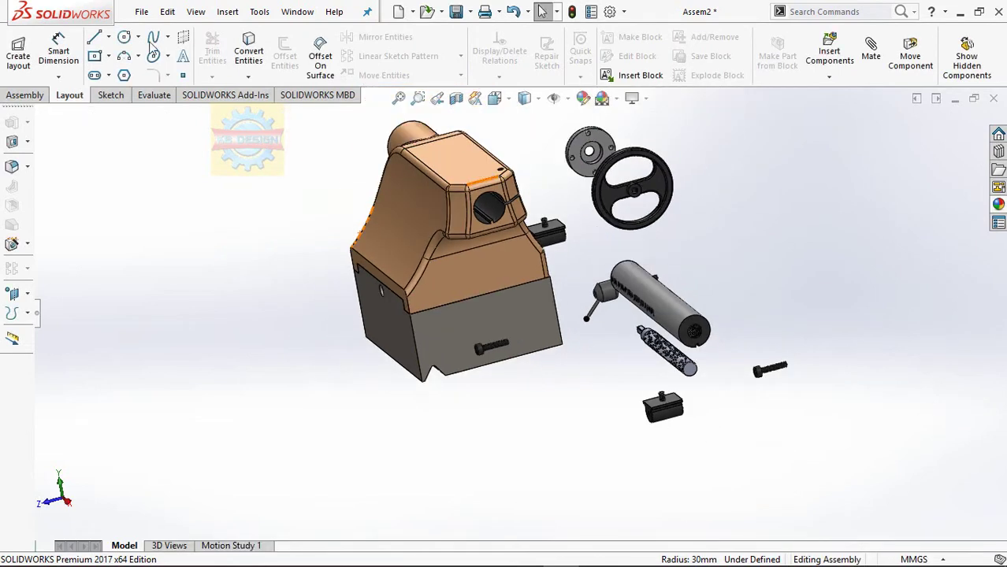
{"action": "left_click", "coordinate": [35, 97]}
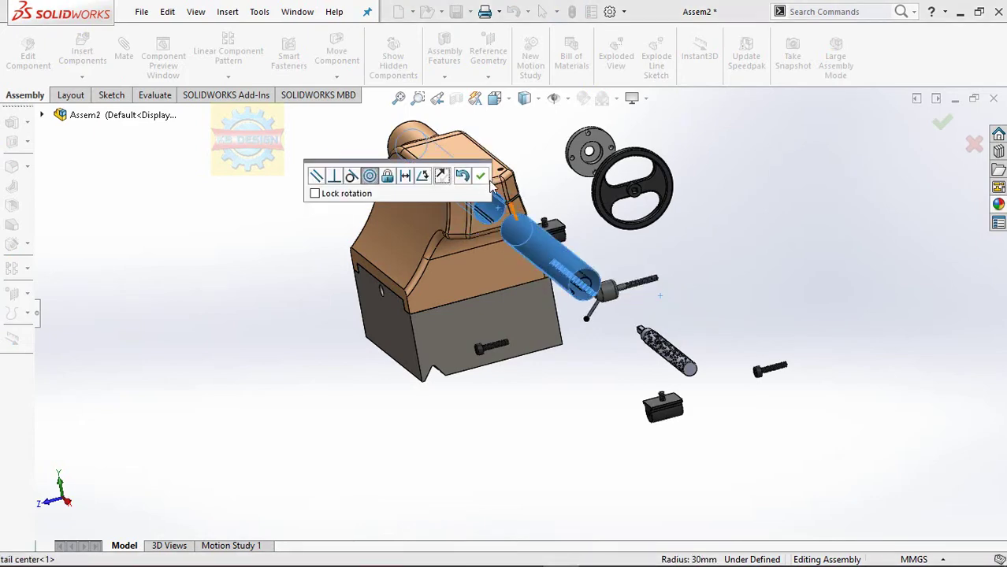
{"action": "key", "text": "Return"}
- Align the spindle's slot with the bore's key slot and slide the spindle into the body
{"action": "scroll", "coordinate": [562, 249], "scroll_direction": "down", "scroll_amount": 3}
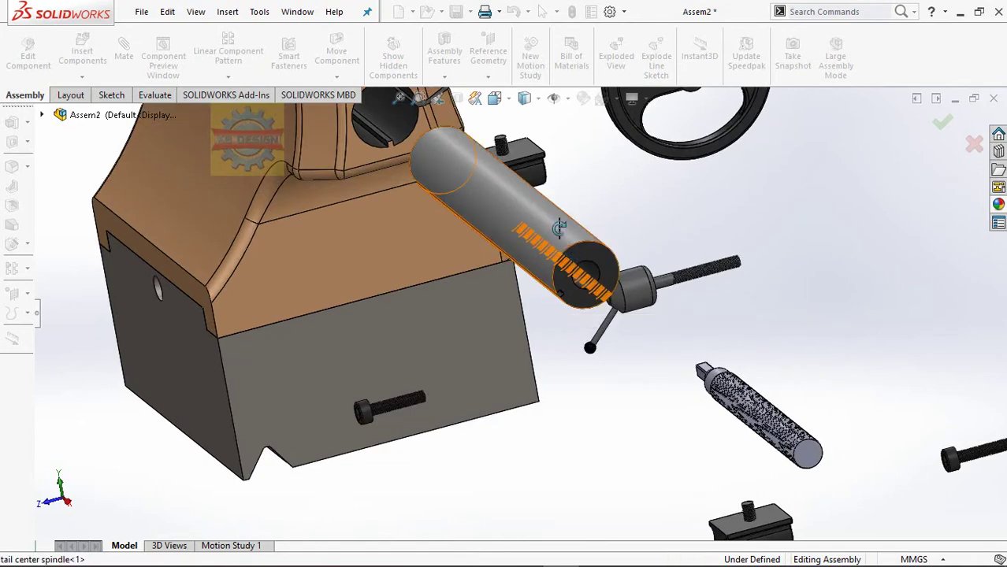
{"action": "scroll", "coordinate": [555, 292], "scroll_direction": "down", "scroll_amount": 3}
{"action": "scroll", "coordinate": [554, 290], "scroll_direction": "down", "scroll_amount": 2}
{"action": "scroll", "coordinate": [557, 313], "scroll_direction": "down", "scroll_amount": 2}
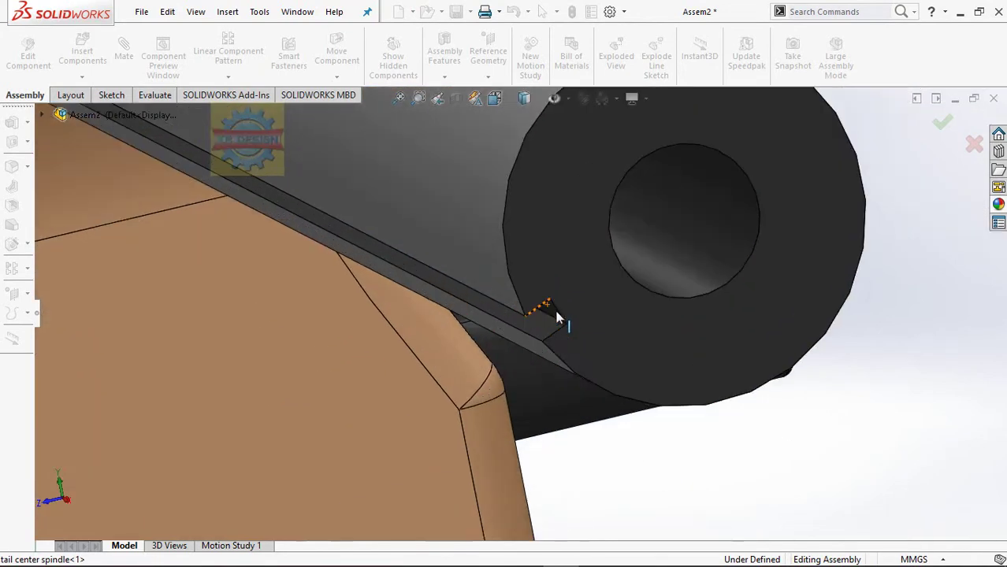
{"action": "scroll", "coordinate": [555, 315], "scroll_direction": "up", "scroll_amount": 2}
{"action": "scroll", "coordinate": [537, 251], "scroll_direction": "up", "scroll_amount": 2}
{"action": "scroll", "coordinate": [537, 251], "scroll_direction": "up", "scroll_amount": 3}
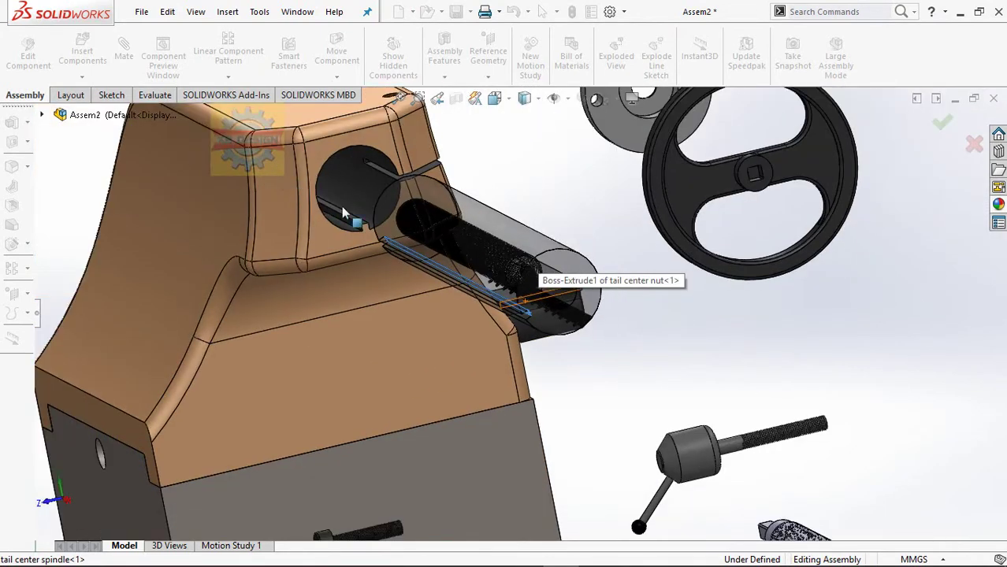
{"action": "scroll", "coordinate": [350, 223], "scroll_direction": "down", "scroll_amount": 2}
{"action": "left_click", "coordinate": [382, 236], "text": "ctrl"}
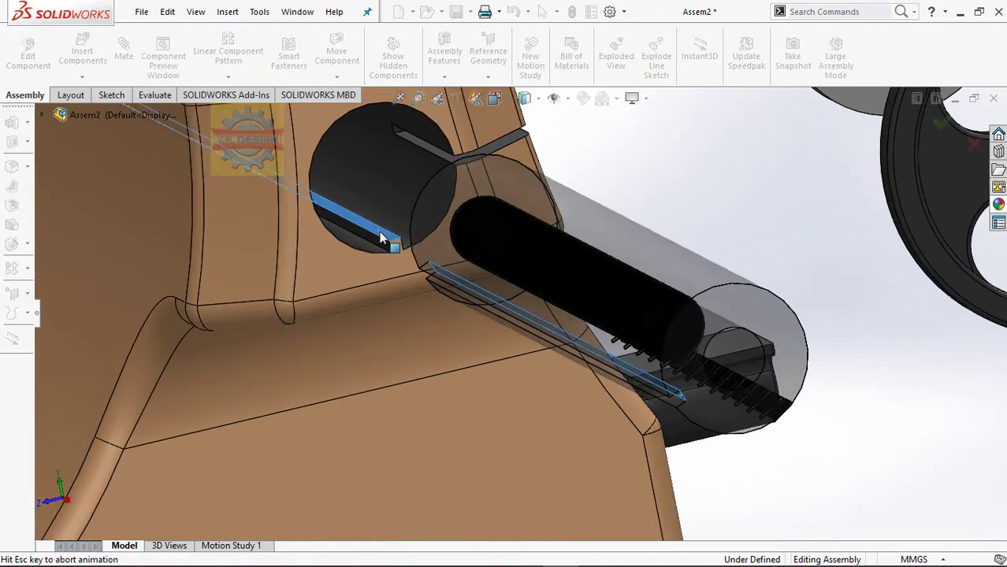
{"action": "left_click", "coordinate": [363, 199]}
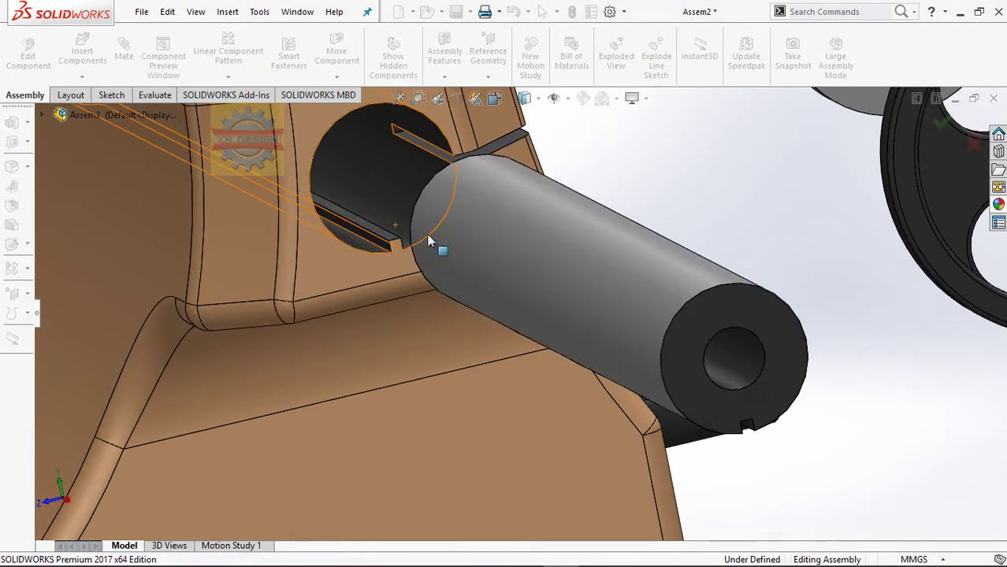
{"action": "mouse_move", "coordinate": [577, 289]}
{"action": "left_mouse_down"}
{"action": "mouse_move", "coordinate": [486, 242]}
{"action": "mouse_move", "coordinate": [240, 169]}
{"action": "left_mouse_up"}
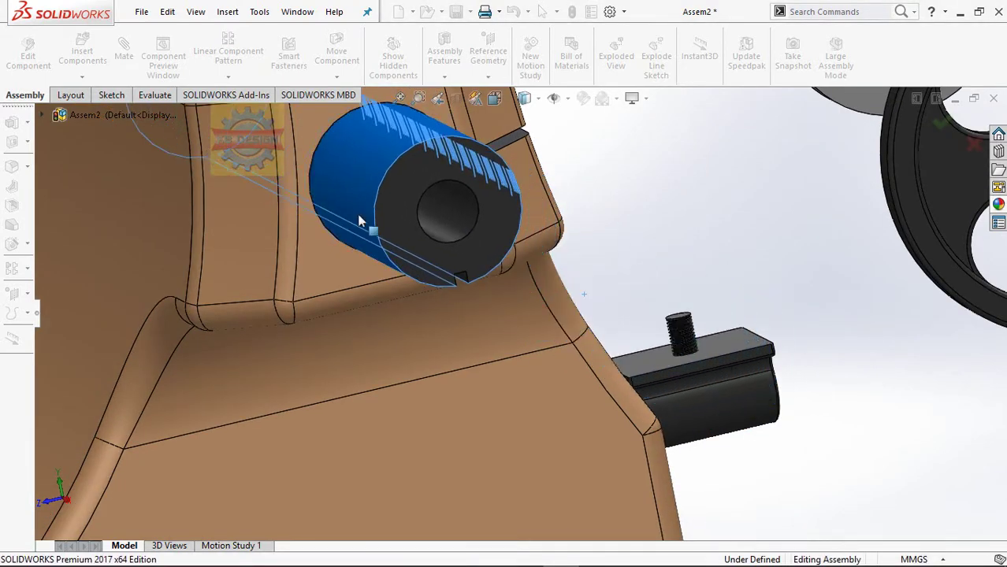
{"action": "scroll", "coordinate": [516, 274], "scroll_direction": "up", "scroll_amount": 3}
{"action": "scroll", "coordinate": [550, 273], "scroll_direction": "up", "scroll_amount": 2}
{"action": "mouse_move", "coordinate": [550, 273]}
{"action": "middle_mouse_down"}
{"action": "mouse_move", "coordinate": [445, 282]}
{"action": "mouse_move", "coordinate": [505, 398]}
{"action": "middle_mouse_up"}
- Mate the lead screw's end face concentric with the bearing bore
{"action": "scroll", "coordinate": [505, 398], "scroll_direction": "down", "scroll_amount": 2}
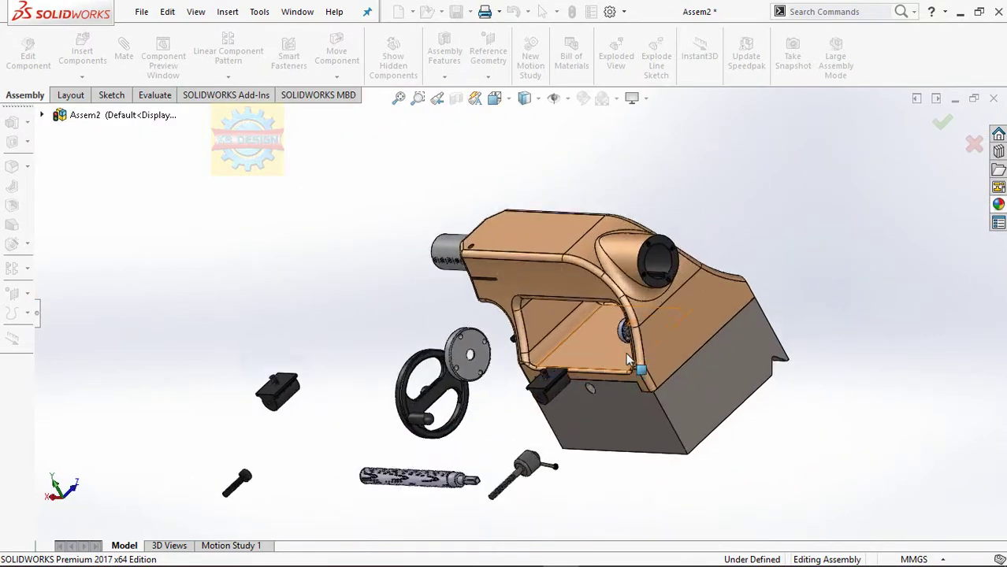
{"action": "scroll", "coordinate": [496, 398], "scroll_direction": "down", "scroll_amount": 1}
{"action": "scroll", "coordinate": [488, 398], "scroll_direction": "down", "scroll_amount": 1}
{"action": "scroll", "coordinate": [481, 398], "scroll_direction": "down", "scroll_amount": 1}
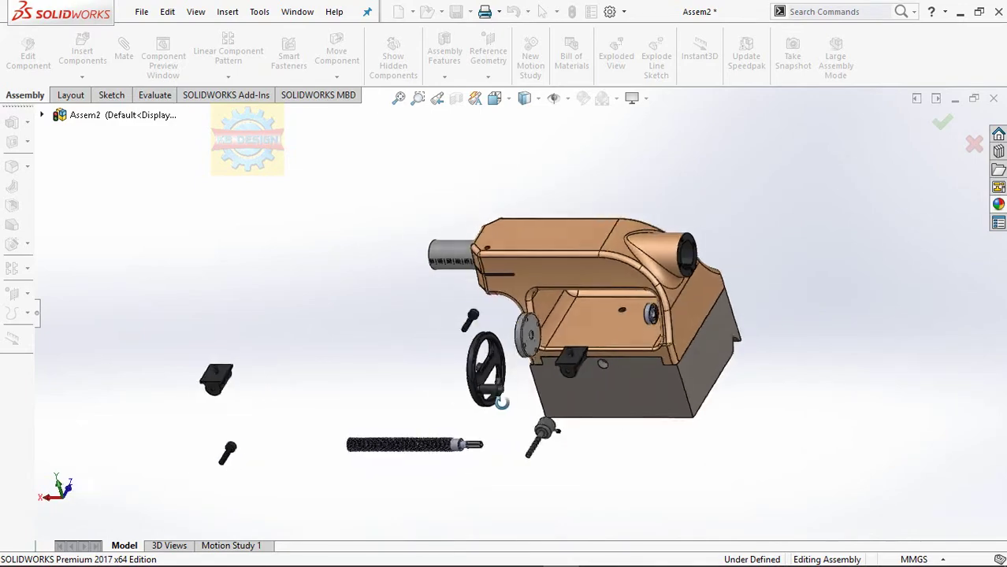
{"action": "scroll", "coordinate": [658, 299], "scroll_direction": "down", "scroll_amount": 3}
{"action": "scroll", "coordinate": [658, 300], "scroll_direction": "down", "scroll_amount": 3}
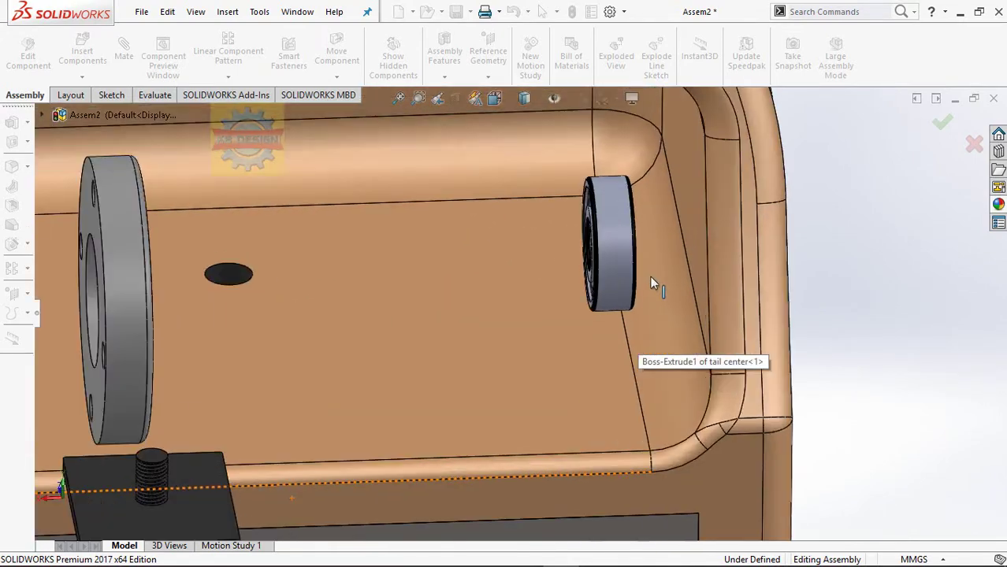
{"action": "scroll", "coordinate": [650, 276], "scroll_direction": "up", "scroll_amount": 1}
{"action": "scroll", "coordinate": [675, 277], "scroll_direction": "down", "scroll_amount": 2}
{"action": "scroll", "coordinate": [675, 278], "scroll_direction": "up", "scroll_amount": 4}
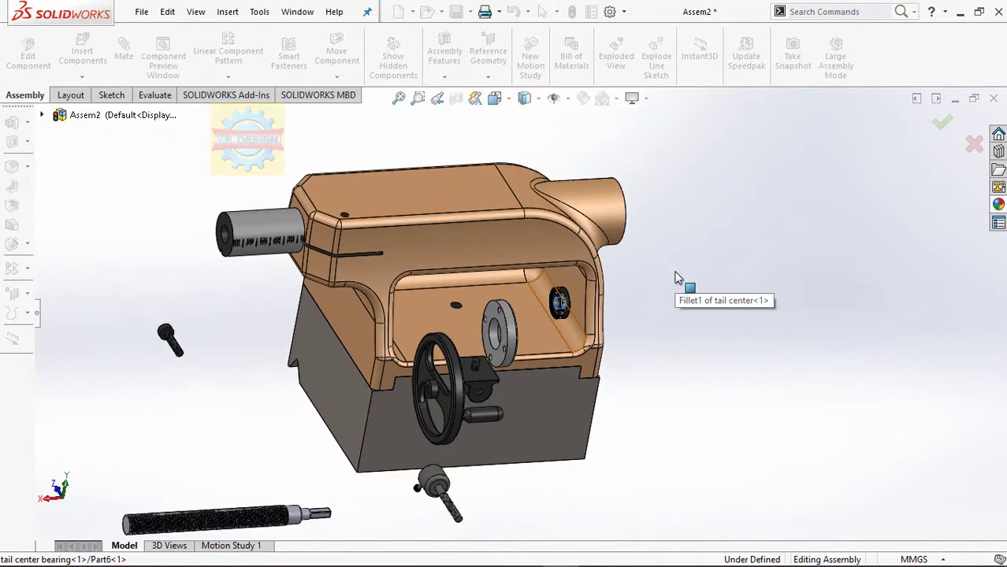
{"action": "scroll", "coordinate": [305, 519], "scroll_direction": "down", "scroll_amount": 2}
{"action": "scroll", "coordinate": [384, 460], "scroll_direction": "down", "scroll_amount": 3}
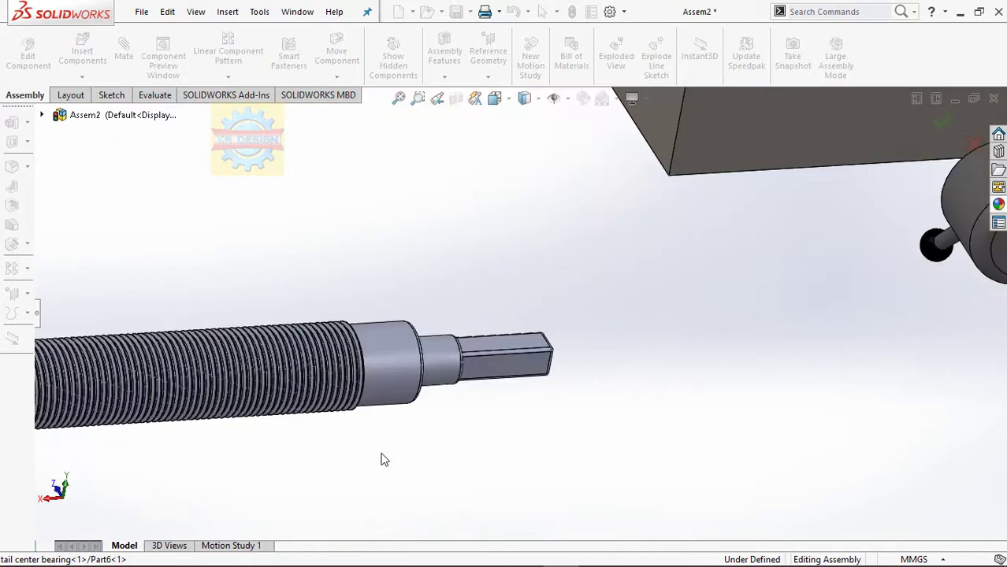
{"action": "left_click", "coordinate": [445, 365]}
{"action": "middle_click_drag", "start_coordinate": [514, 396], "coordinate": [701, 247]}
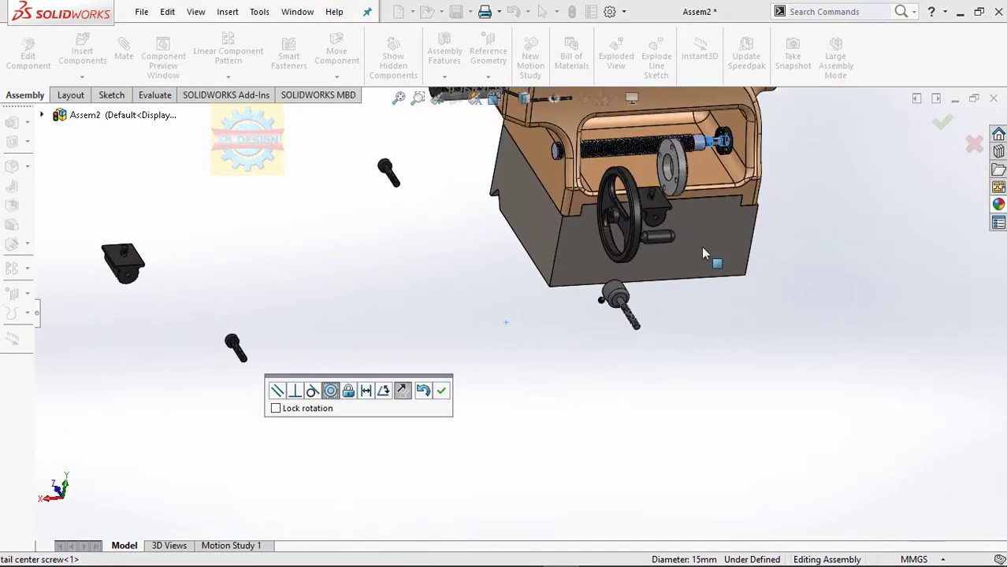
{"action": "scroll", "coordinate": [704, 252], "scroll_direction": "down", "scroll_amount": 2}
{"action": "left_click", "coordinate": [440, 394]}
- Add a concentric mate between the shaft shoulder and the lead screw
{"action": "scroll", "coordinate": [611, 344], "scroll_direction": "up", "scroll_amount": 2}
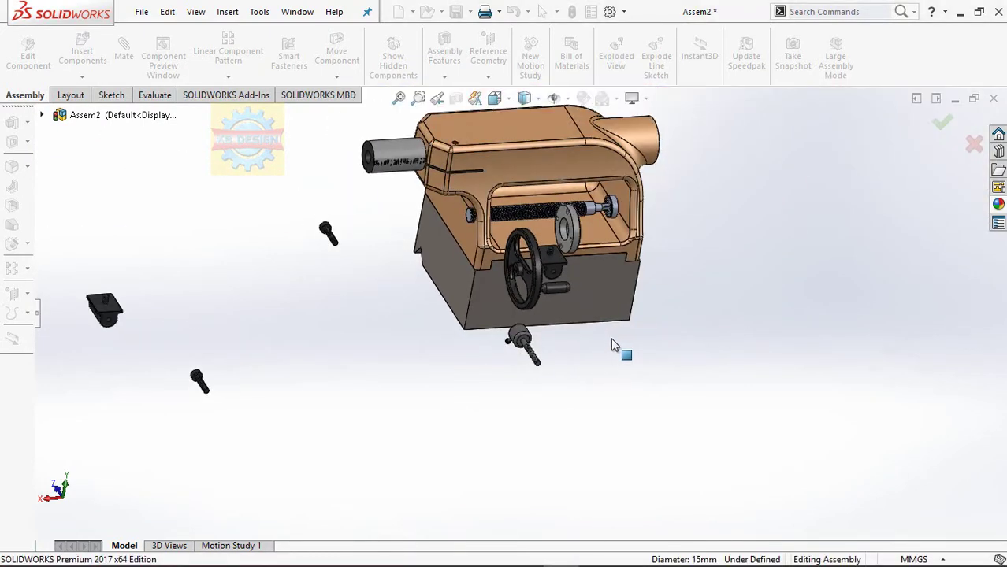
{"action": "scroll", "coordinate": [599, 215], "scroll_direction": "down", "scroll_amount": 5}
{"action": "scroll", "coordinate": [555, 235], "scroll_direction": "down", "scroll_amount": 2}
{"action": "scroll", "coordinate": [555, 237], "scroll_direction": "down", "scroll_amount": 3}
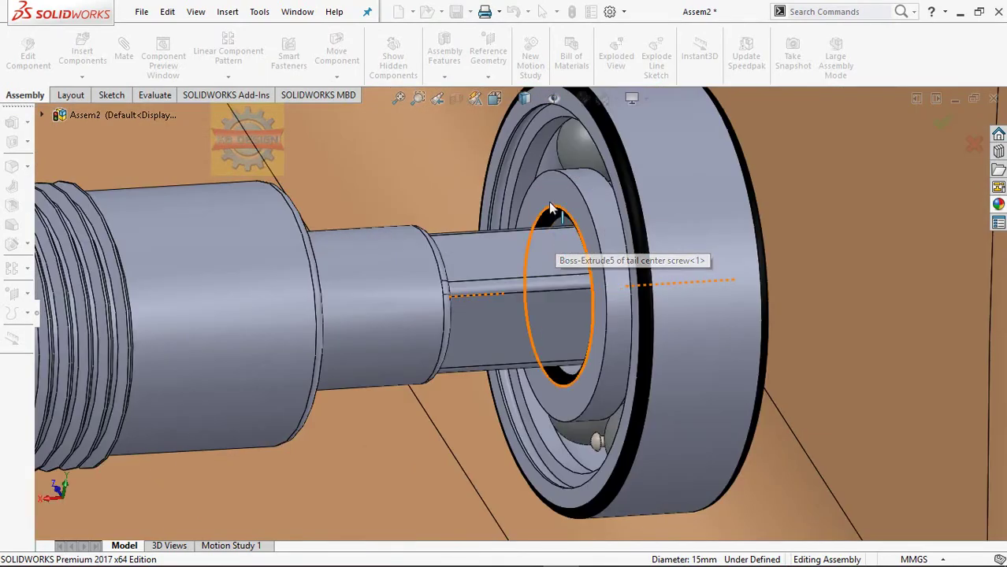
{"action": "left_click", "coordinate": [413, 270]}
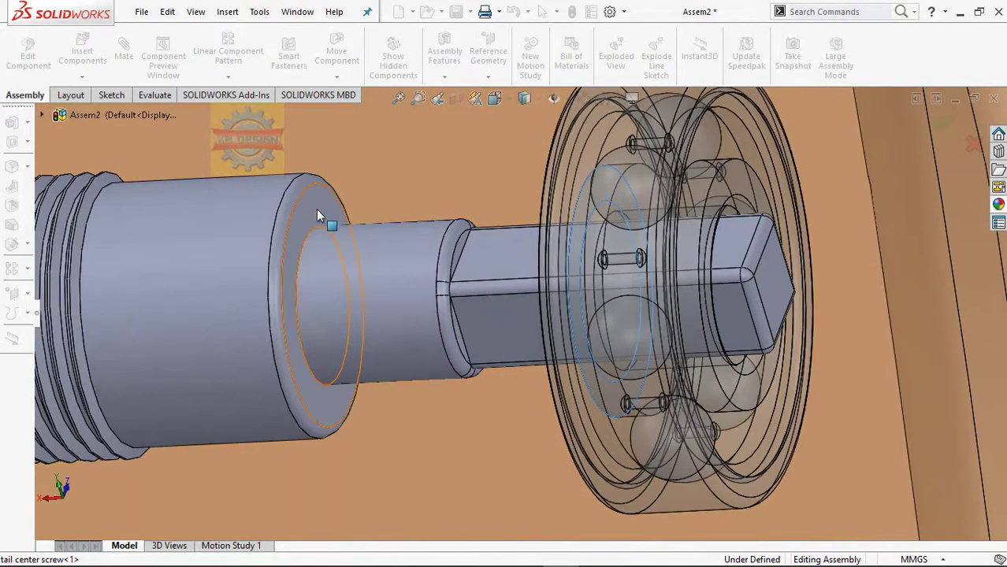
{"action": "left_click", "coordinate": [316, 208]}
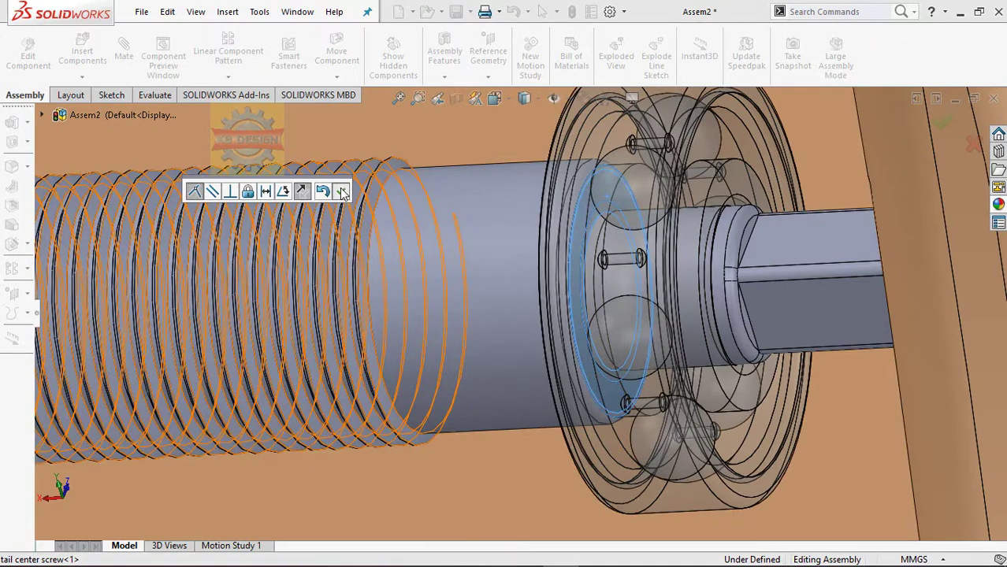
{"action": "left_click", "coordinate": [343, 194]}
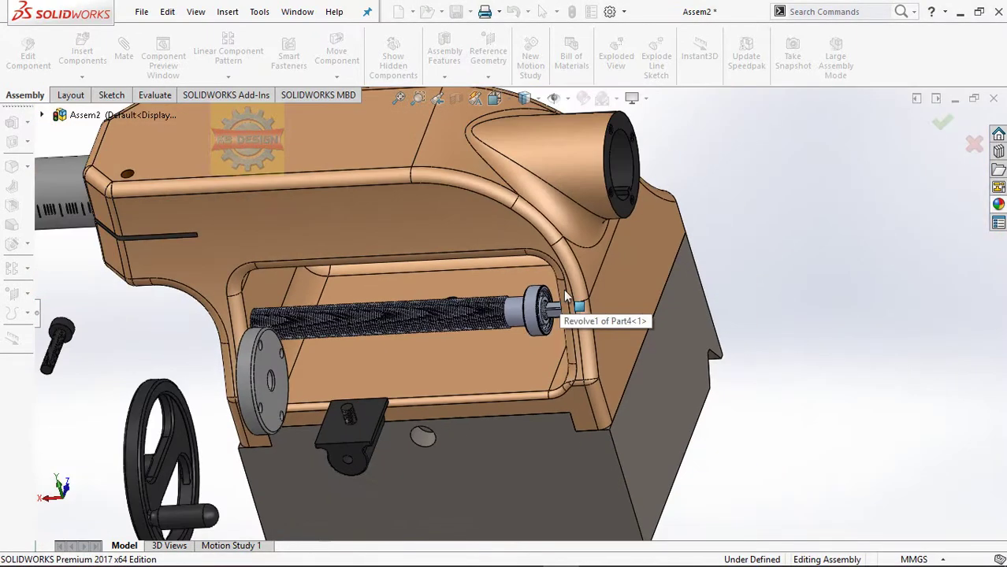
{"action": "scroll", "coordinate": [565, 294], "scroll_direction": "up", "scroll_amount": 1}
{"action": "scroll", "coordinate": [554, 338], "scroll_direction": "up", "scroll_amount": 1}
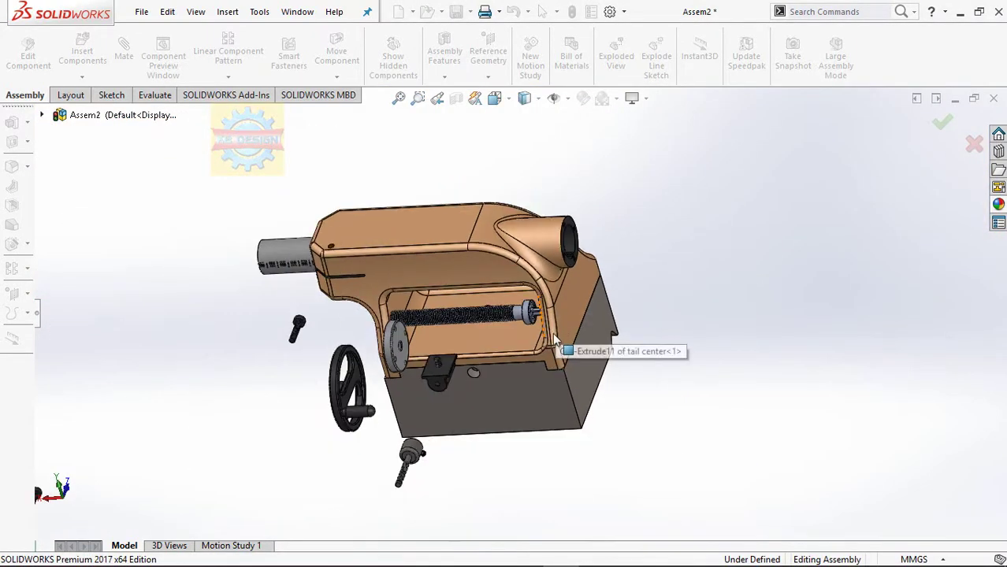
- Hide the parts surrounding the locking block and select the block's screw
{"action": "mouse_move", "coordinate": [513, 382]}
{"action": "middle_mouse_down"}
{"action": "mouse_move", "coordinate": [468, 418]}
{"action": "mouse_move", "coordinate": [510, 268]}
{"action": "mouse_move", "coordinate": [506, 178]}
{"action": "middle_mouse_up"}
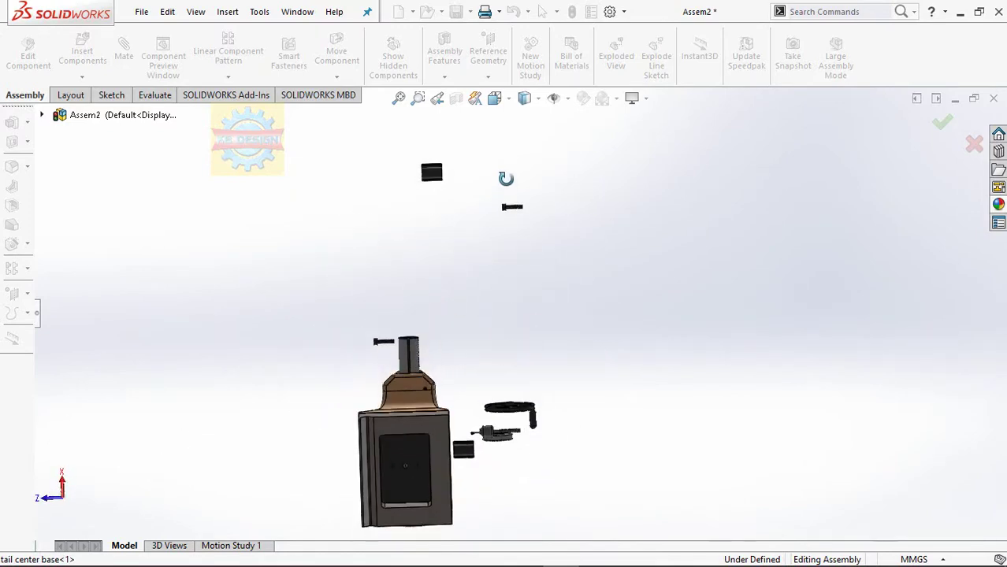
{"action": "scroll", "coordinate": [467, 377], "scroll_direction": "down", "scroll_amount": 3}
{"action": "scroll", "coordinate": [490, 387], "scroll_direction": "down", "scroll_amount": 1}
{"action": "scroll", "coordinate": [512, 382], "scroll_direction": "up", "scroll_amount": 4}
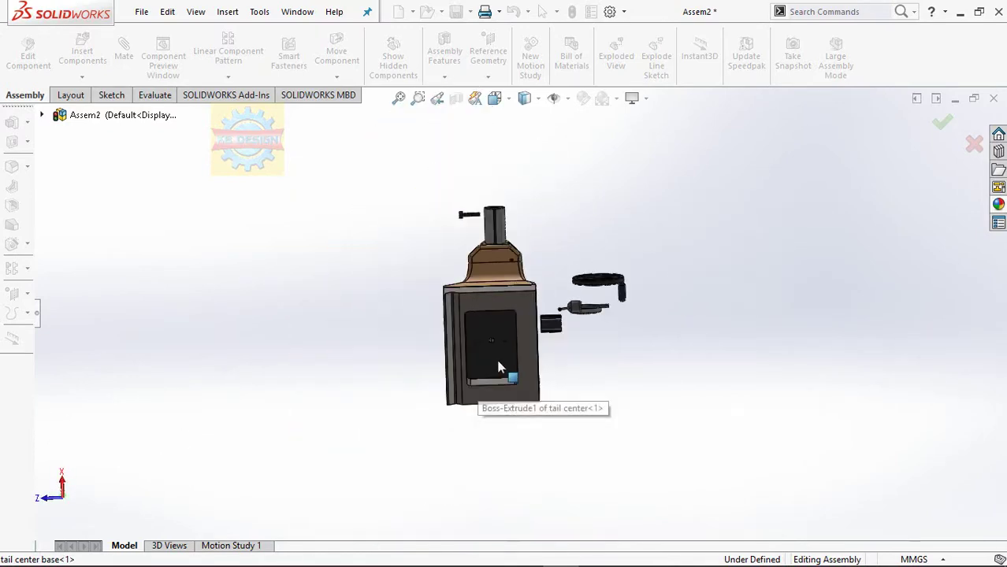
{"action": "mouse_move", "coordinate": [512, 382]}
{"action": "middle_mouse_down"}
{"action": "mouse_move", "coordinate": [516, 419]}
{"action": "mouse_move", "coordinate": [516, 404]}
{"action": "middle_mouse_up"}
{"action": "scroll", "coordinate": [515, 404], "scroll_direction": "down", "scroll_amount": 5}
{"action": "scroll", "coordinate": [502, 375], "scroll_direction": "down", "scroll_amount": 3}
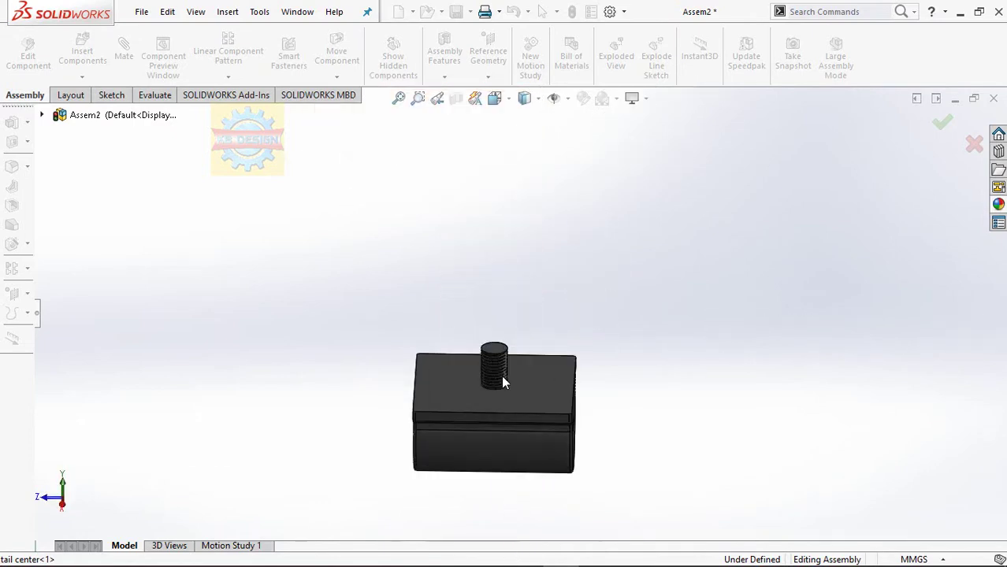
{"action": "scroll", "coordinate": [521, 277], "scroll_direction": "down", "scroll_amount": 3}
{"action": "key", "text": "Tab"}
{"action": "scroll", "coordinate": [496, 374], "scroll_direction": "down", "scroll_amount": 5}
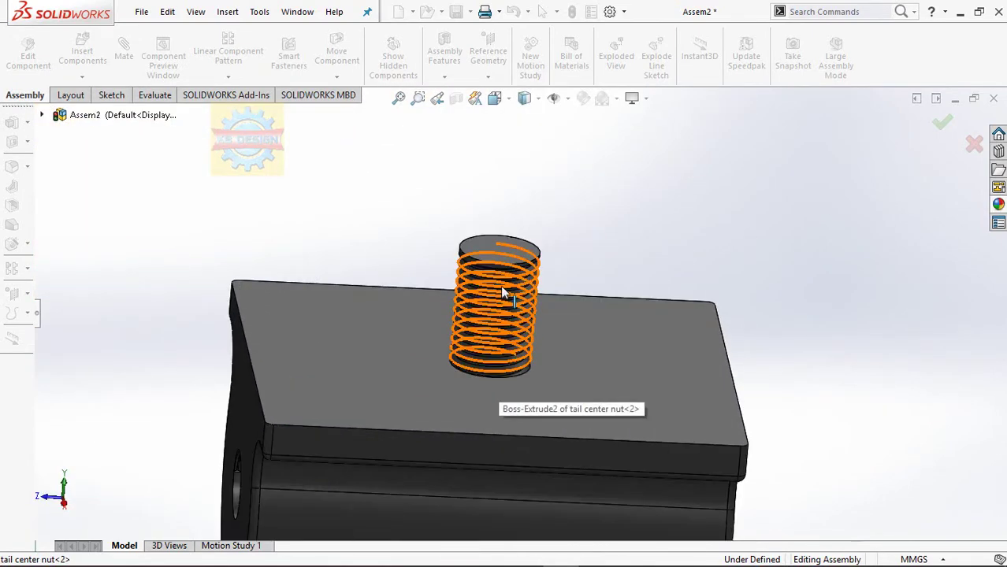
{"action": "left_click", "coordinate": [511, 375]}
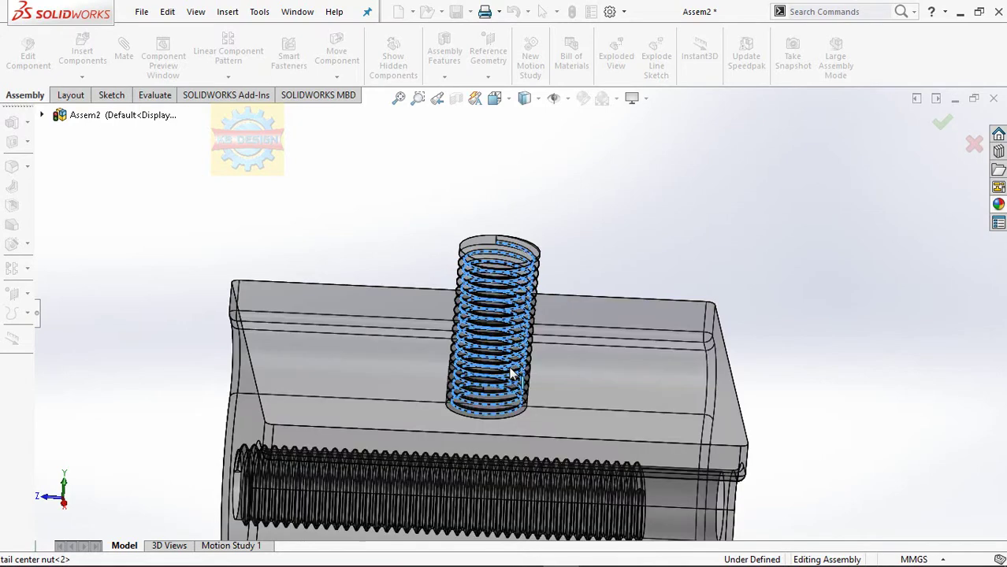
- Turn the assembly toward the block and select its small threaded hole
{"action": "scroll", "coordinate": [511, 375], "scroll_direction": "up", "scroll_amount": 4}
{"action": "scroll", "coordinate": [511, 375], "scroll_direction": "up", "scroll_amount": 3}
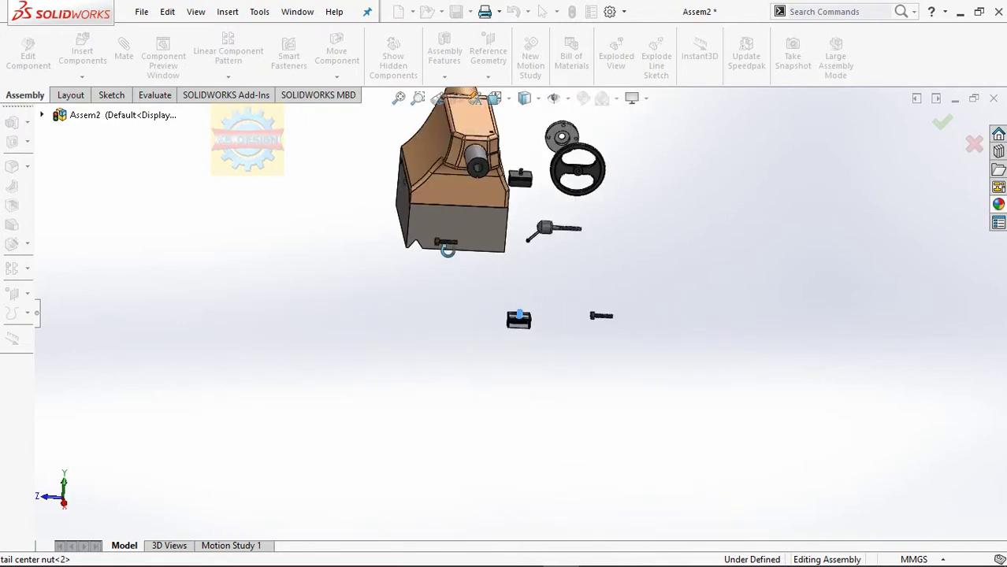
{"action": "middle_click_drag", "start_coordinate": [446, 249], "coordinate": [391, 341]}
{"action": "scroll", "coordinate": [482, 241], "scroll_direction": "down", "scroll_amount": 3}
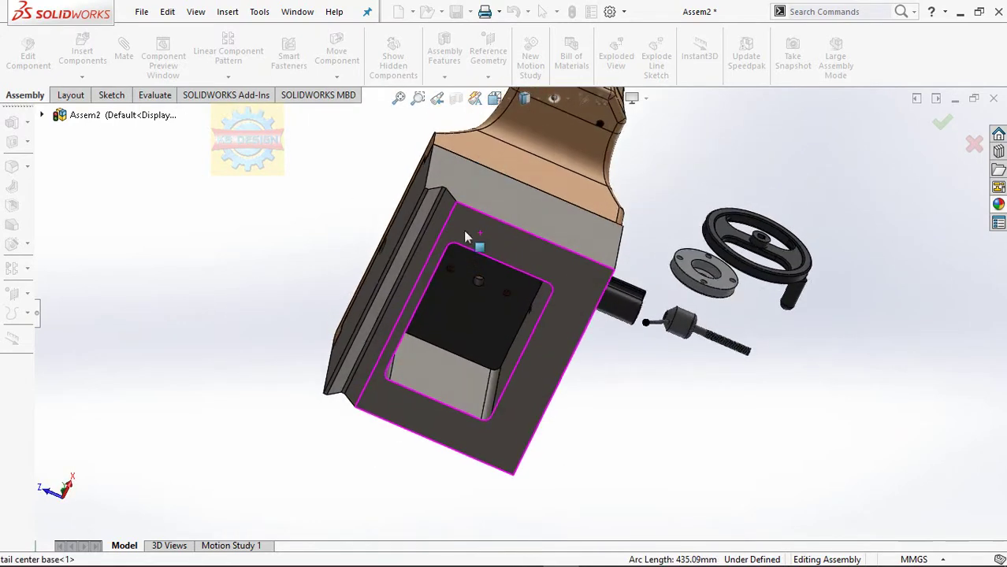
{"action": "scroll", "coordinate": [465, 237], "scroll_direction": "down", "scroll_amount": 4}
{"action": "scroll", "coordinate": [461, 310], "scroll_direction": "down", "scroll_amount": 3}
{"action": "left_click", "coordinate": [499, 272]}
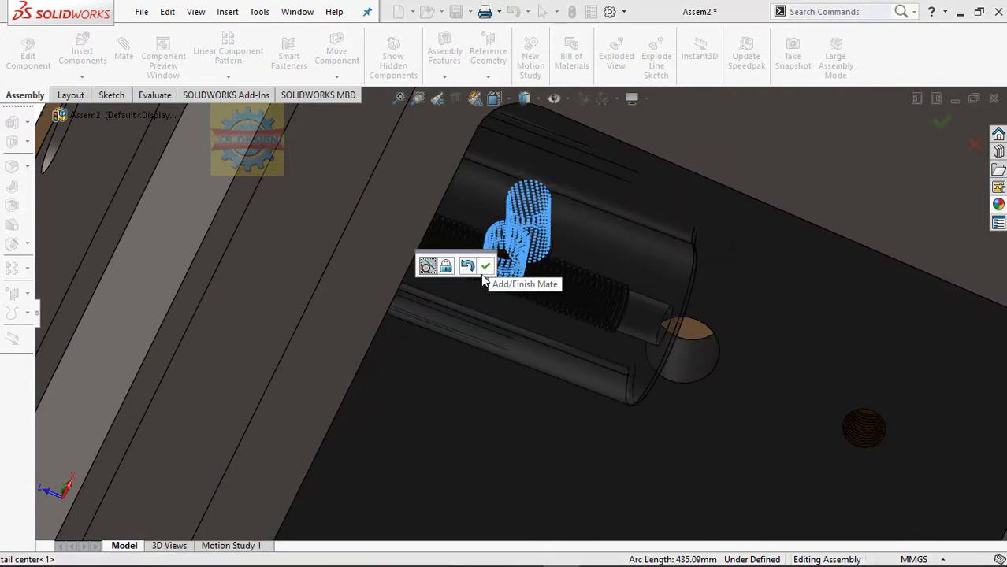
- Pick the bolt's top circular edge as the first reference and start a mate
{"action": "scroll", "coordinate": [567, 298], "scroll_direction": "up", "scroll_amount": 5}
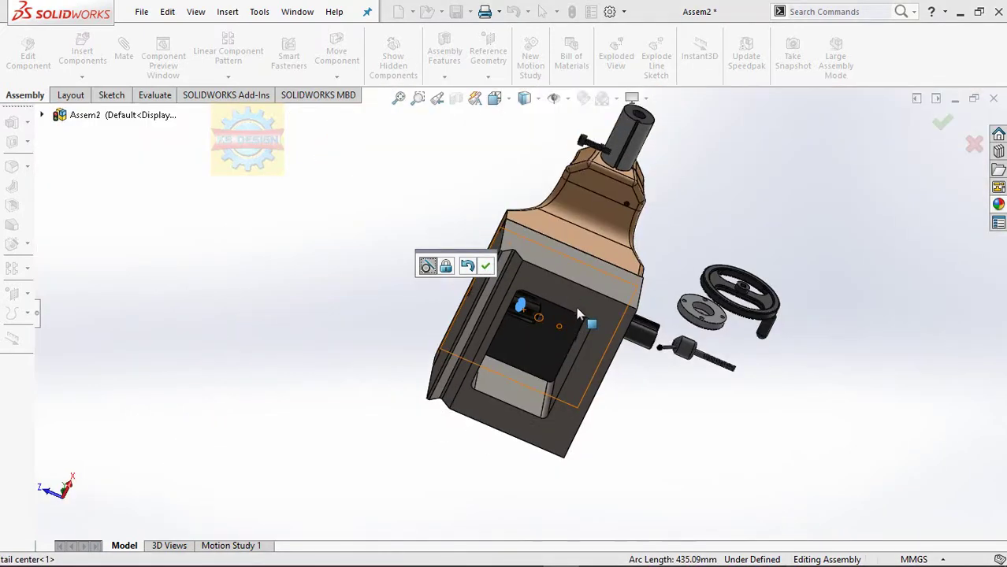
{"action": "scroll", "coordinate": [586, 354], "scroll_direction": "down", "scroll_amount": 5}
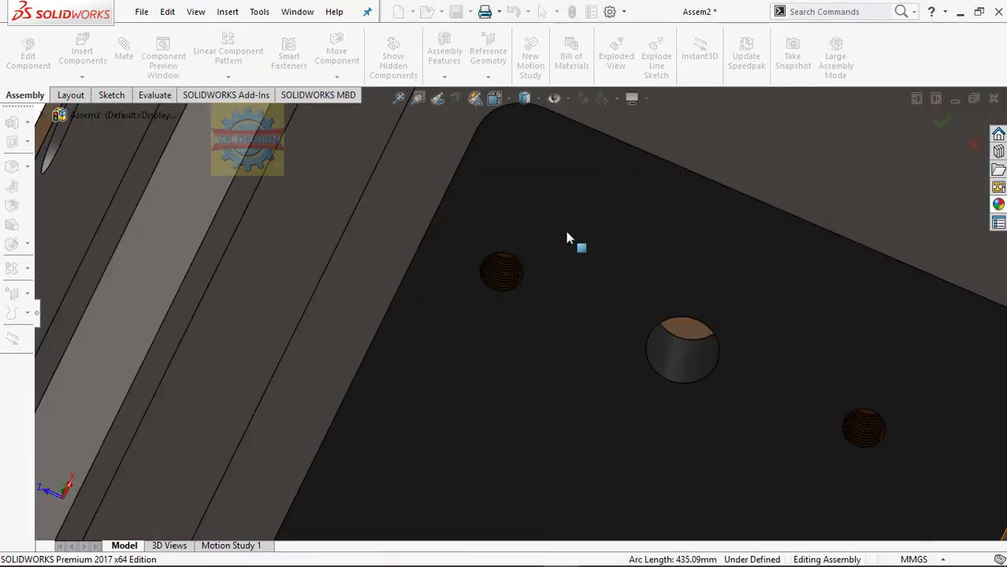
{"action": "scroll", "coordinate": [583, 252], "scroll_direction": "up", "scroll_amount": 3}
{"action": "scroll", "coordinate": [595, 248], "scroll_direction": "up", "scroll_amount": 3}
{"action": "middle_click_drag", "start_coordinate": [683, 349], "coordinate": [551, 362]}
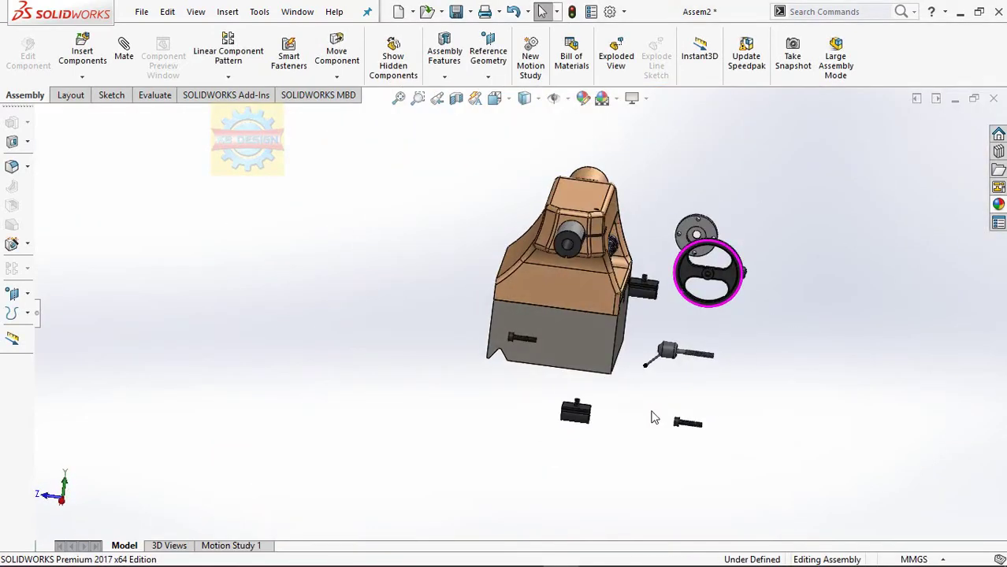
{"action": "scroll", "coordinate": [535, 357], "scroll_direction": "down", "scroll_amount": 3}
{"action": "scroll", "coordinate": [535, 356], "scroll_direction": "down", "scroll_amount": 3}
{"action": "scroll", "coordinate": [534, 356], "scroll_direction": "down", "scroll_amount": 4}
{"action": "left_click", "coordinate": [558, 186]}
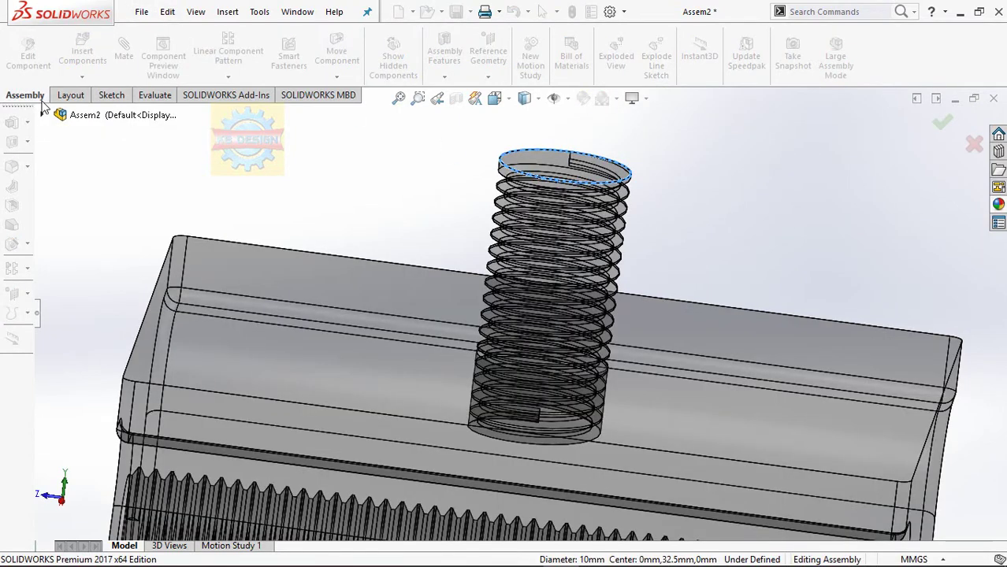
{"action": "left_click", "coordinate": [40, 115]}
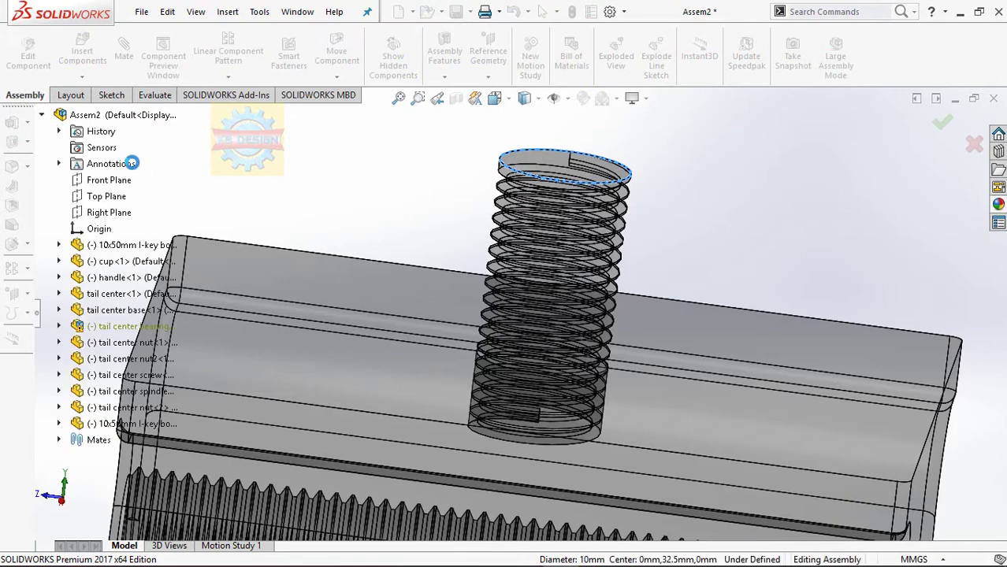
{"action": "left_click", "coordinate": [41, 116]}
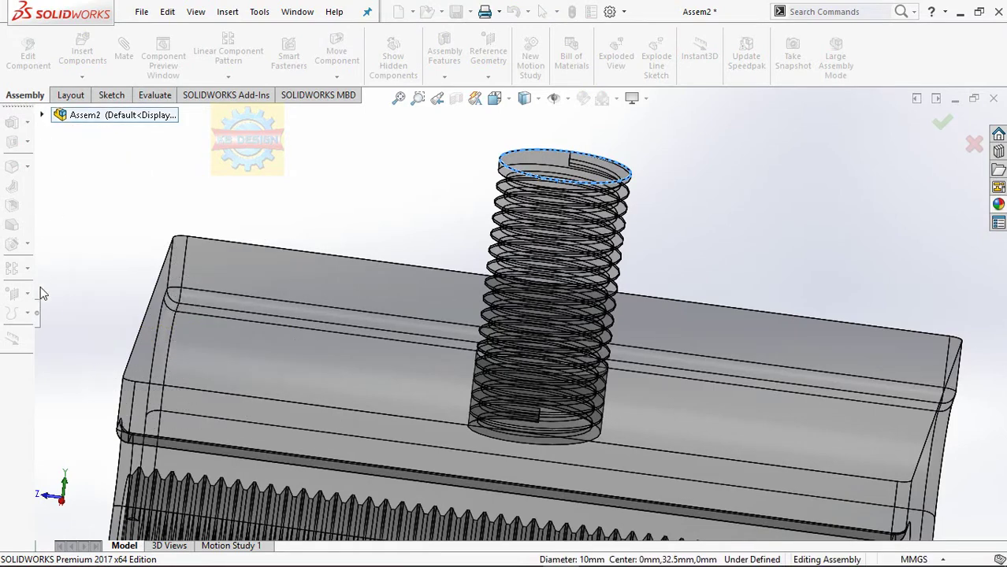
{"action": "key", "text": "f"}
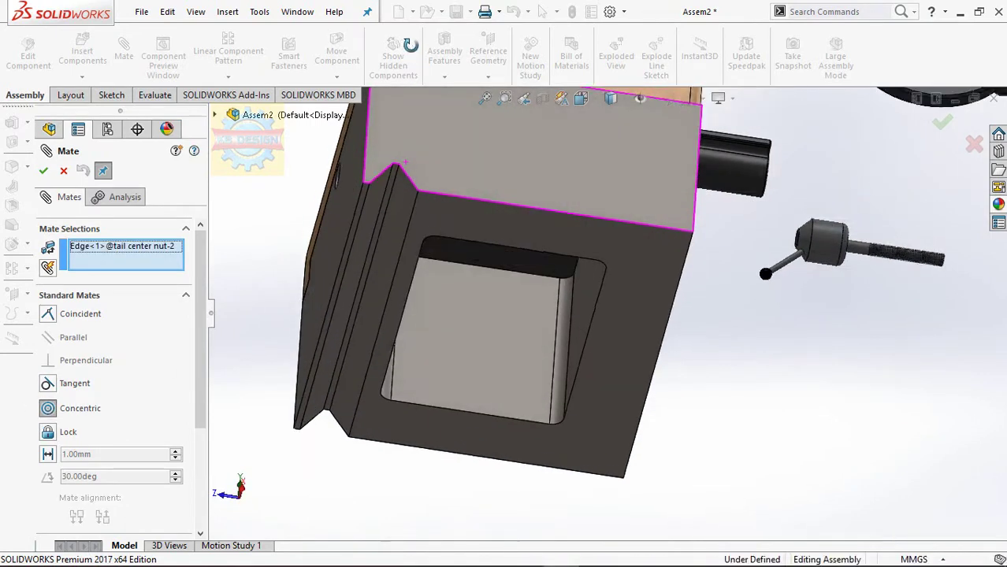
- Mate the nut concentric with the hole in the housing face
{"action": "middle_click_drag", "start_coordinate": [398, 169], "coordinate": [533, 244]}
{"action": "scroll", "coordinate": [431, 346], "scroll_direction": "down", "scroll_amount": 5}
{"action": "scroll", "coordinate": [569, 221], "scroll_direction": "down", "scroll_amount": 3}
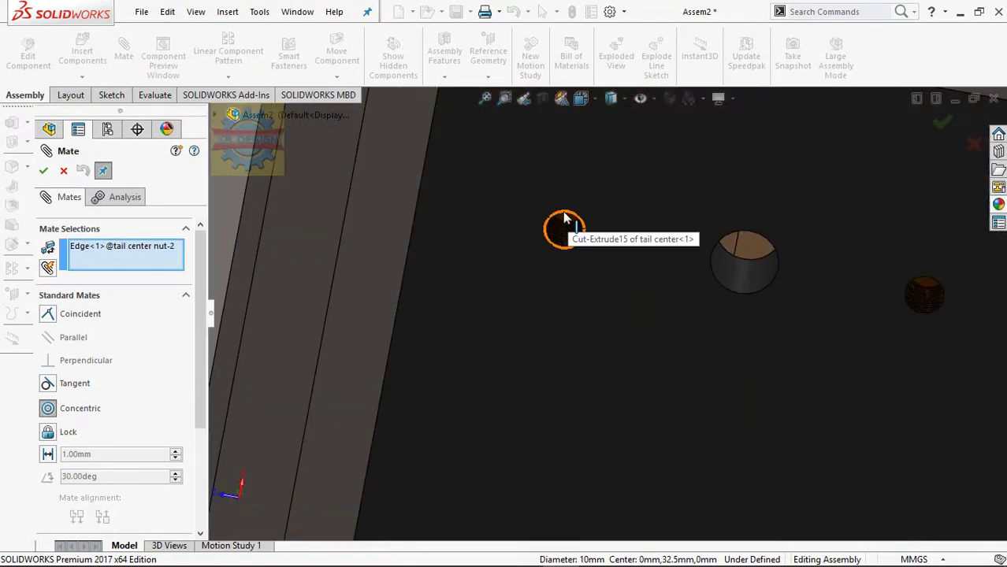
{"action": "left_click", "coordinate": [562, 212]}
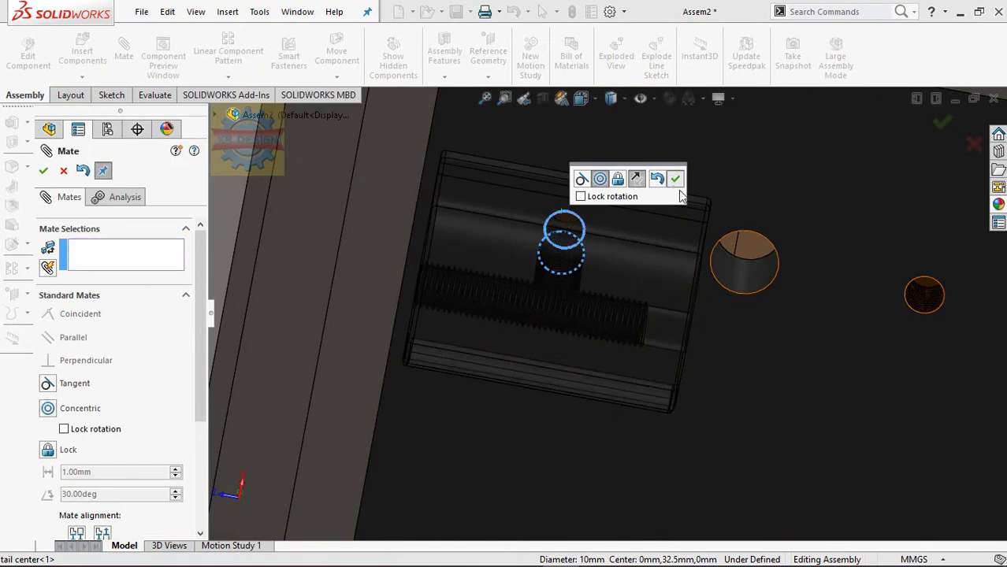
{"action": "left_click", "coordinate": [675, 179]}
{"action": "mouse_move", "coordinate": [642, 342]}
{"action": "left_mouse_down"}
{"action": "mouse_move", "coordinate": [630, 505]}
{"action": "mouse_move", "coordinate": [632, 347]}
{"action": "left_mouse_up"}
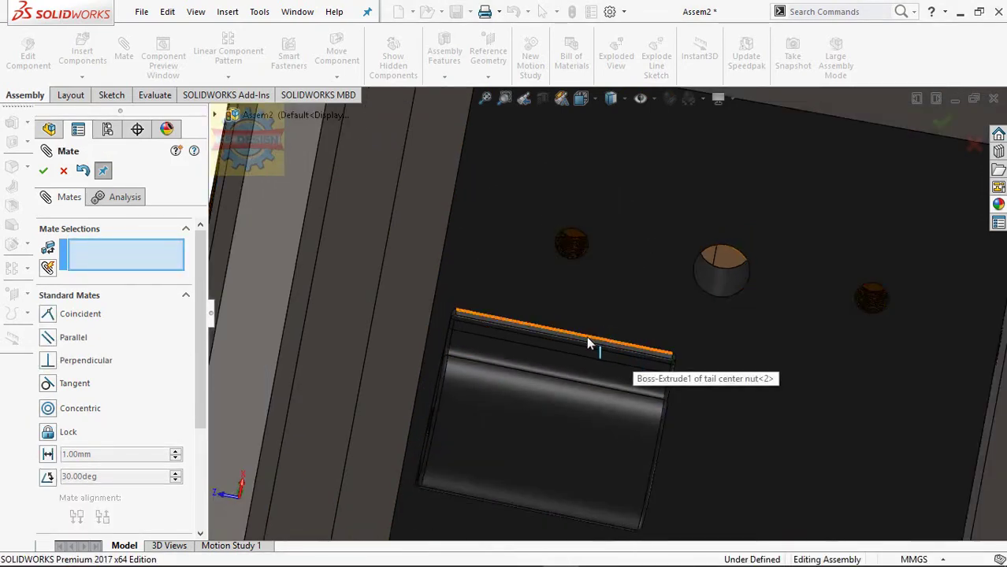
- Pick the box's dark face as a mate reference
{"action": "scroll", "coordinate": [591, 339], "scroll_direction": "down", "scroll_amount": 2}
{"action": "scroll", "coordinate": [615, 337], "scroll_direction": "up", "scroll_amount": 5}
{"action": "mouse_move", "coordinate": [615, 338]}
{"action": "middle_mouse_down"}
{"action": "mouse_move", "coordinate": [591, 347]}
{"action": "mouse_move", "coordinate": [595, 337]}
{"action": "middle_mouse_up"}
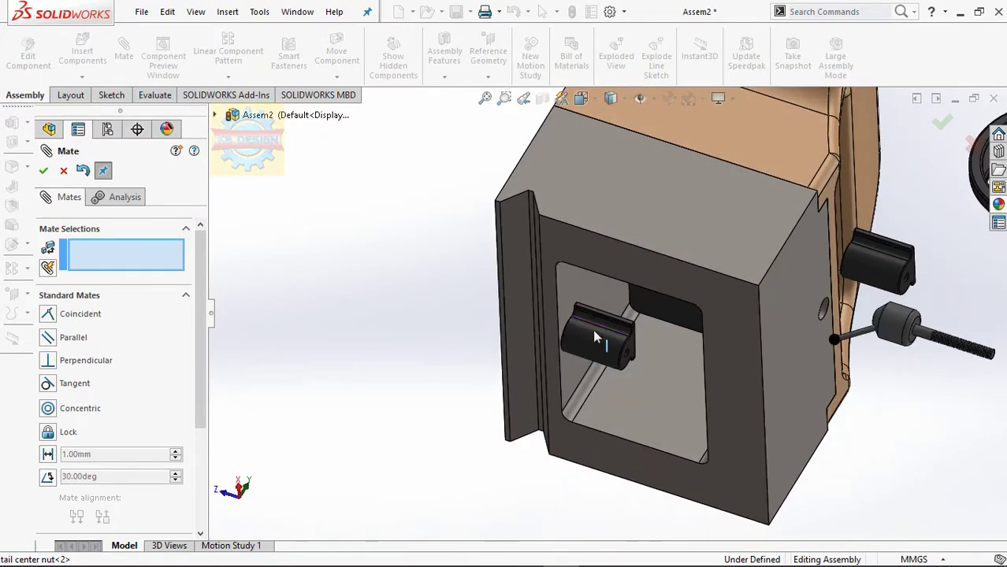
{"action": "mouse_move", "coordinate": [555, 386]}
{"action": "middle_mouse_down"}
{"action": "mouse_move", "coordinate": [524, 490]}
{"action": "mouse_move", "coordinate": [478, 526]}
{"action": "middle_mouse_up"}
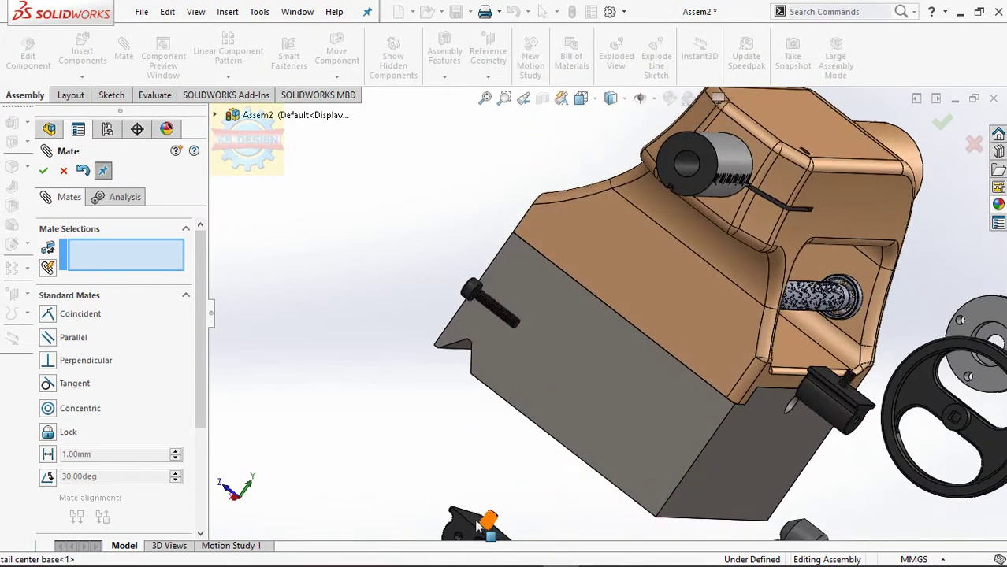
{"action": "scroll", "coordinate": [539, 484], "scroll_direction": "up", "scroll_amount": 5}
{"action": "middle_click_drag", "start_coordinate": [573, 420], "coordinate": [527, 432]}
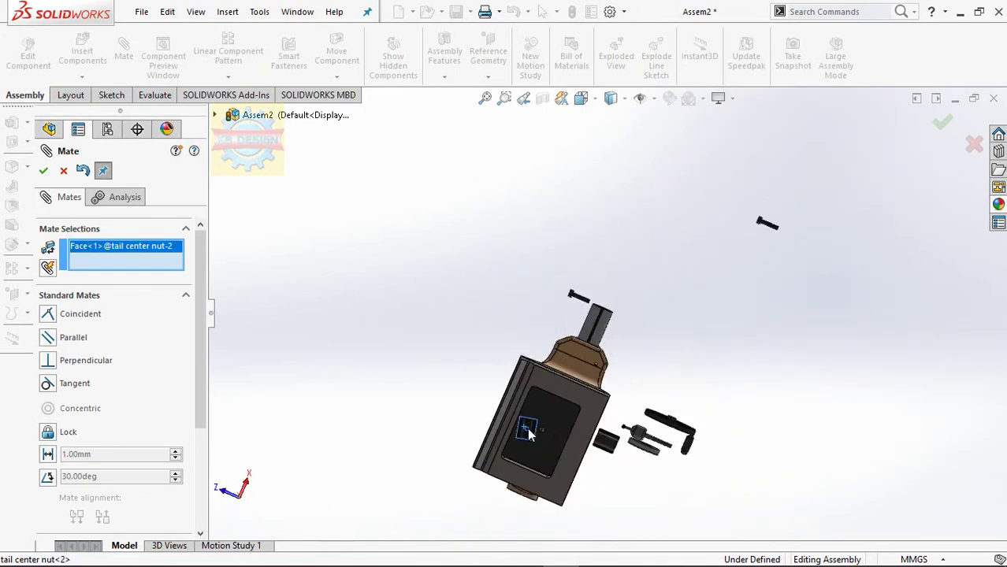
{"action": "left_click", "coordinate": [559, 425]}
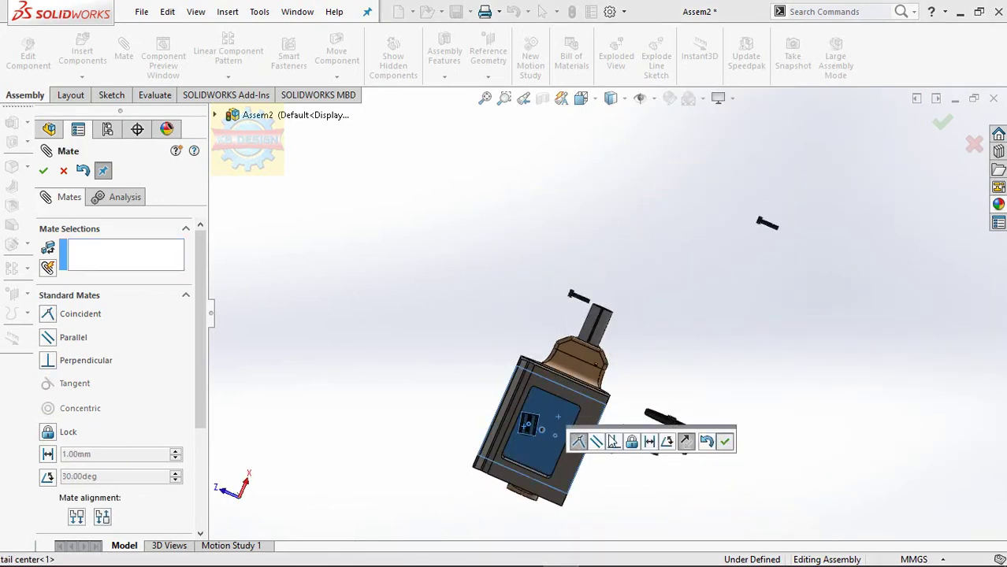
- Make the clamp nut's narrow side face parallel to the base's top face
{"action": "scroll", "coordinate": [544, 432], "scroll_direction": "down", "scroll_amount": 5}
{"action": "middle_click_drag", "start_coordinate": [536, 358], "coordinate": [530, 348]}
{"action": "scroll", "coordinate": [568, 353], "scroll_direction": "down", "scroll_amount": 5}
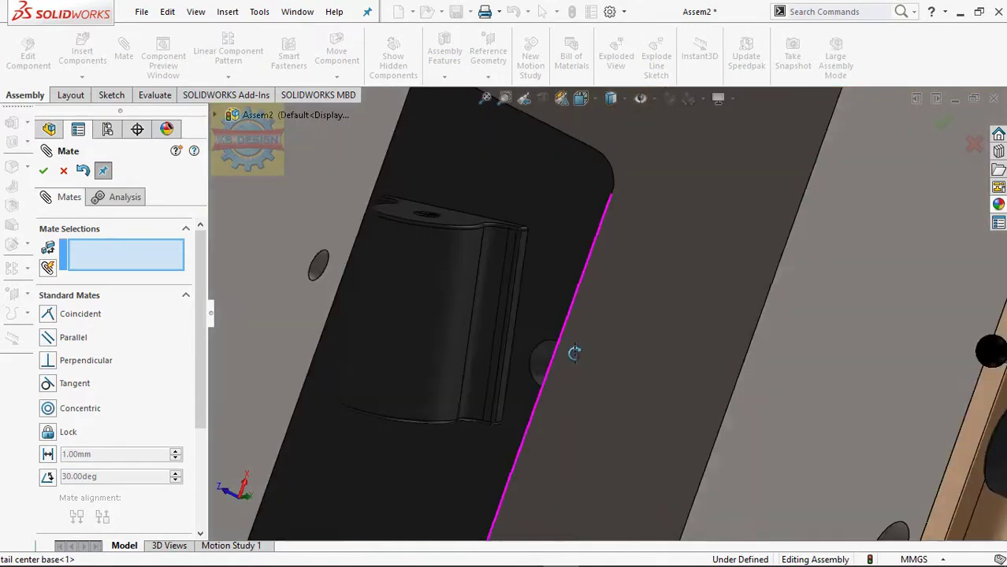
{"action": "scroll", "coordinate": [564, 353], "scroll_direction": "down", "scroll_amount": 2}
{"action": "left_click", "coordinate": [573, 268]}
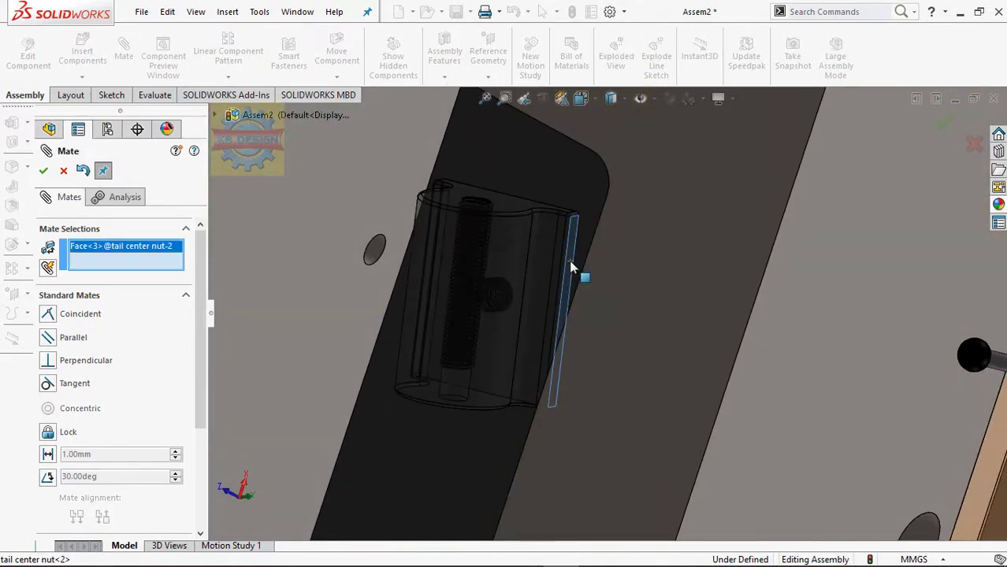
{"action": "scroll", "coordinate": [569, 260], "scroll_direction": "up", "scroll_amount": 10}
{"action": "left_click", "coordinate": [620, 223]}
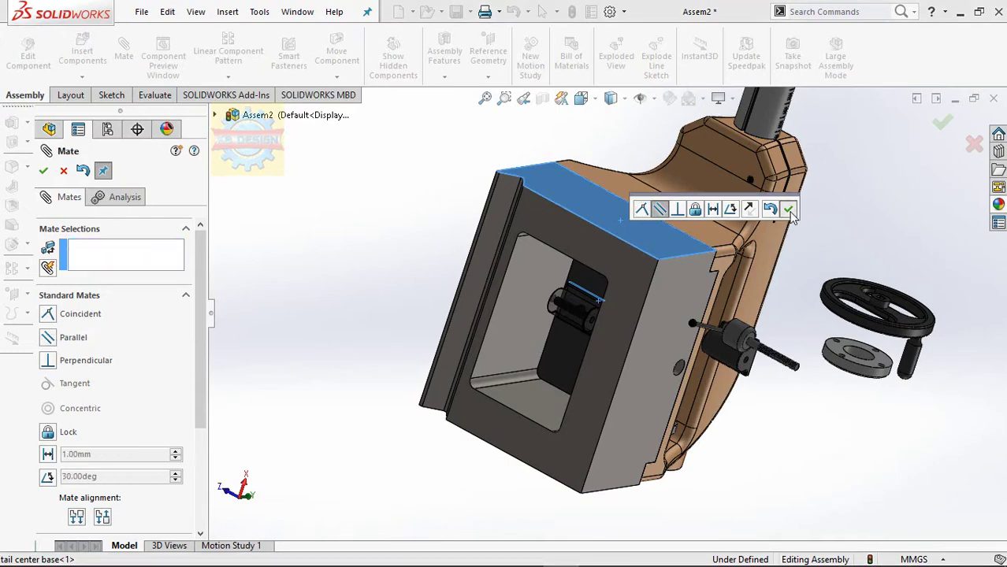
{"action": "left_click", "coordinate": [789, 210]}
{"action": "scroll", "coordinate": [773, 240], "scroll_direction": "up", "scroll_amount": 3}
{"action": "middle_click_drag", "start_coordinate": [773, 240], "coordinate": [612, 443]}
- Mate the first clamp nut's hole edge concentric with the hole edge in the tailstock body
{"action": "scroll", "coordinate": [676, 291], "scroll_direction": "down", "scroll_amount": 5}
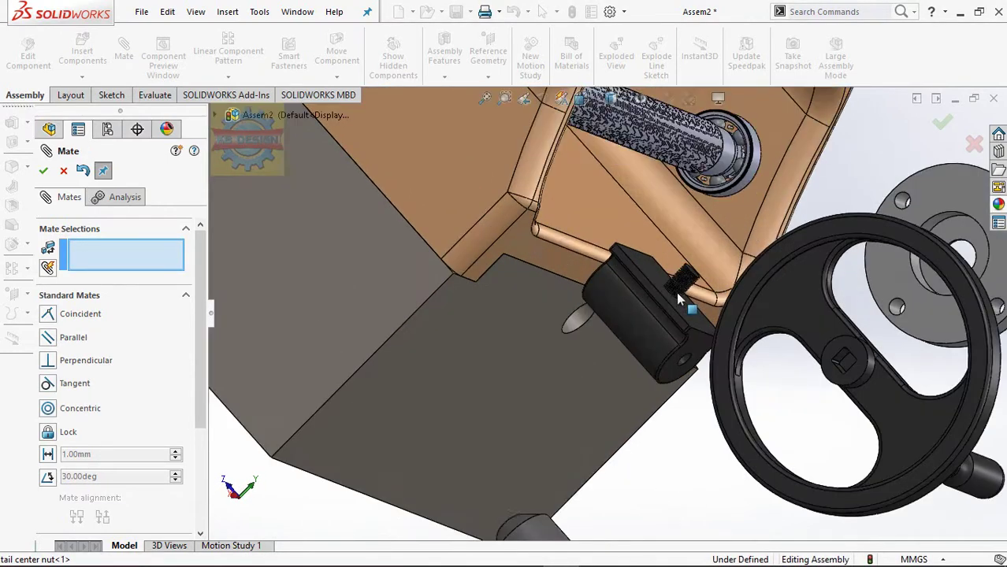
{"action": "scroll", "coordinate": [677, 296], "scroll_direction": "down", "scroll_amount": 4}
{"action": "left_click", "coordinate": [667, 254]}
{"action": "scroll", "coordinate": [665, 252], "scroll_direction": "up", "scroll_amount": 3}
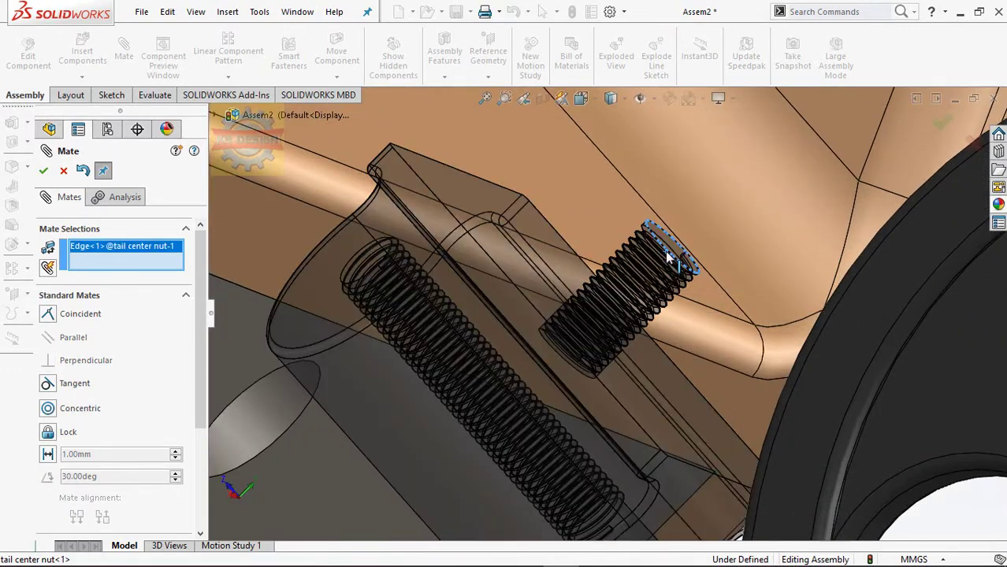
{"action": "scroll", "coordinate": [665, 251], "scroll_direction": "up", "scroll_amount": 3}
{"action": "mouse_move", "coordinate": [665, 251]}
{"action": "middle_mouse_down"}
{"action": "mouse_move", "coordinate": [642, 294]}
{"action": "mouse_move", "coordinate": [579, 337]}
{"action": "mouse_move", "coordinate": [468, 332]}
{"action": "middle_mouse_up"}
{"action": "scroll", "coordinate": [579, 337], "scroll_direction": "up", "scroll_amount": 3}
{"action": "scroll", "coordinate": [468, 331], "scroll_direction": "down", "scroll_amount": 3}
{"action": "scroll", "coordinate": [386, 349], "scroll_direction": "down", "scroll_amount": 4}
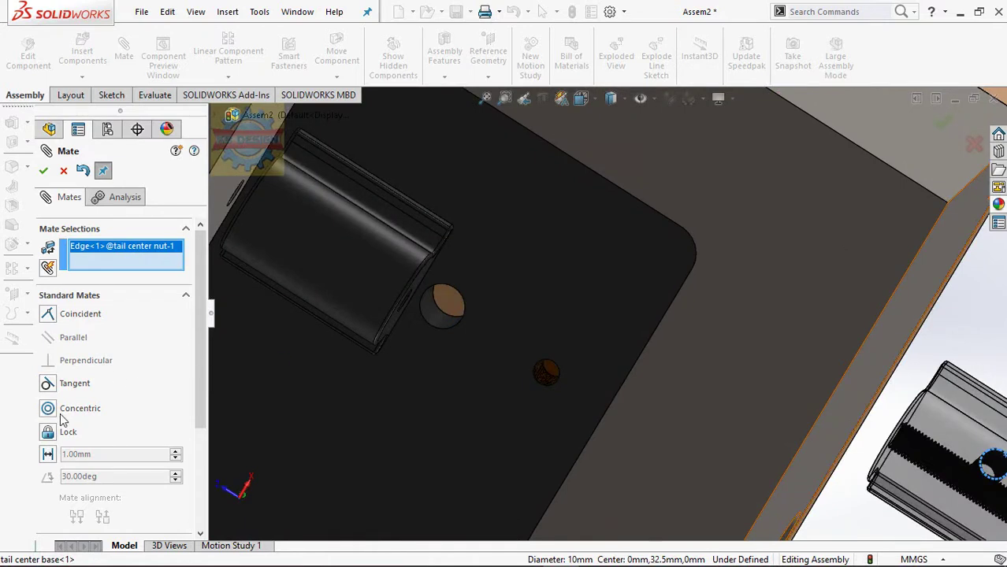
{"action": "left_click", "coordinate": [549, 367]}
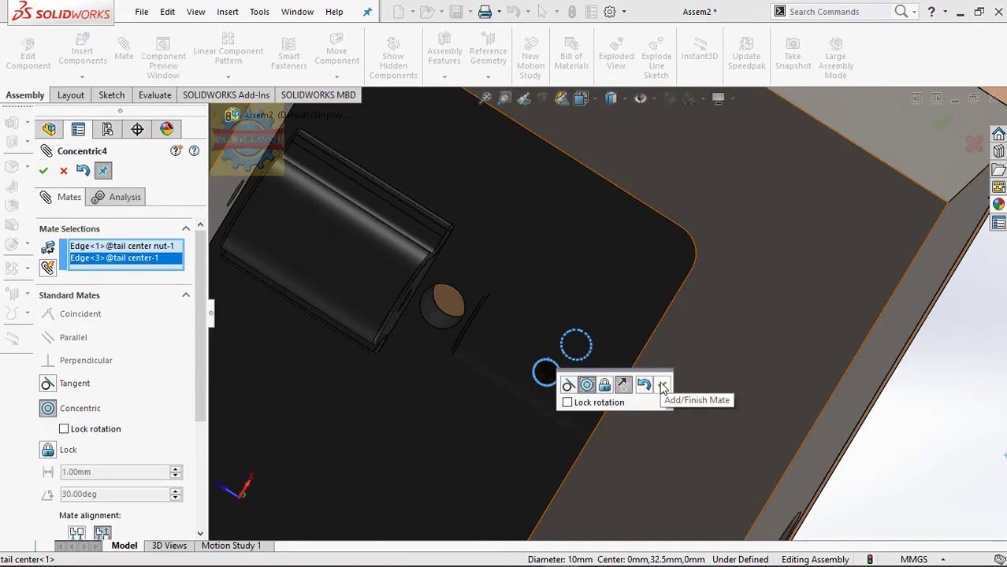
{"action": "left_click", "coordinate": [662, 385]}
- Add two coincident mates between matching faces of the first and second clamp nuts
{"action": "mouse_move", "coordinate": [541, 346]}
{"action": "left_mouse_down"}
{"action": "mouse_move", "coordinate": [499, 468]}
{"action": "mouse_move", "coordinate": [551, 405]}
{"action": "mouse_move", "coordinate": [549, 430]}
{"action": "mouse_move", "coordinate": [502, 443]}
{"action": "left_mouse_up"}
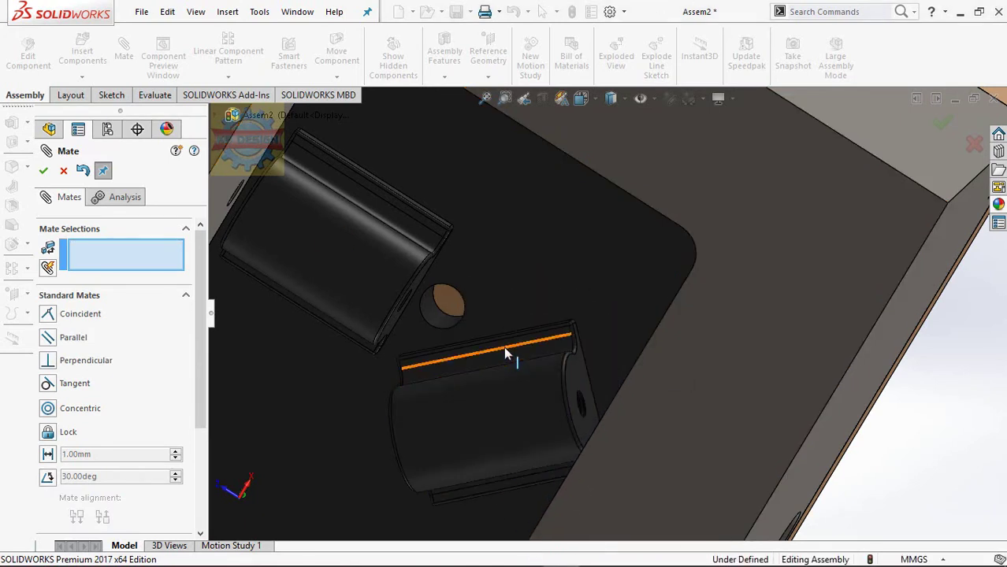
{"action": "scroll", "coordinate": [503, 344], "scroll_direction": "down", "scroll_amount": 3}
{"action": "scroll", "coordinate": [508, 340], "scroll_direction": "up", "scroll_amount": 3}
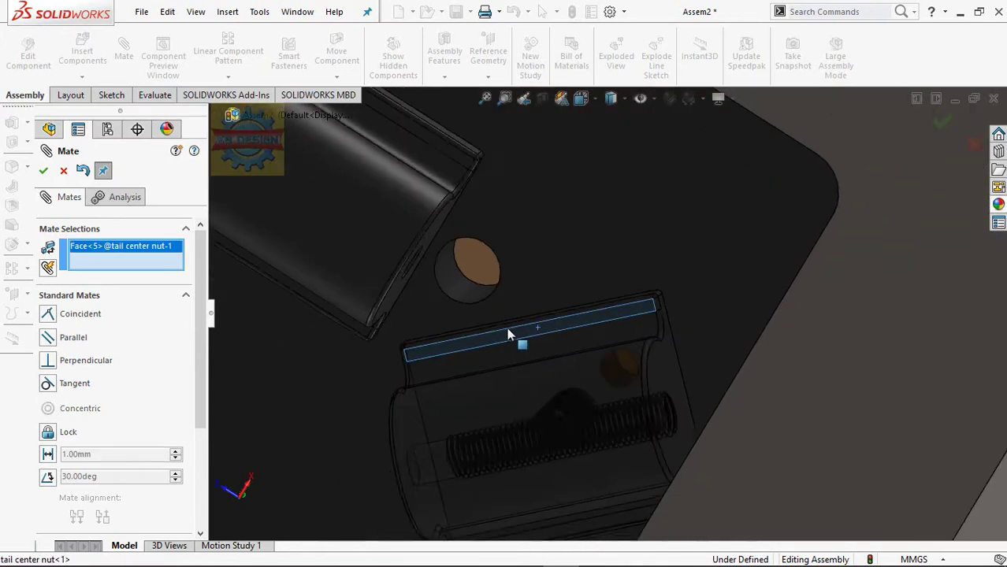
{"action": "left_click", "coordinate": [456, 172]}
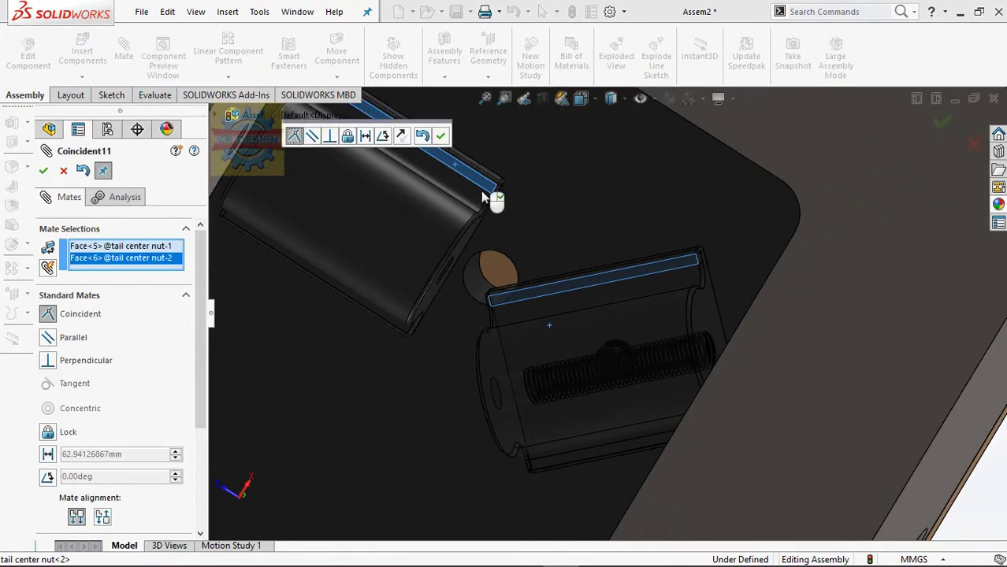
{"action": "key", "text": "Return"}
{"action": "middle_click_drag", "start_coordinate": [556, 274], "coordinate": [555, 260]}
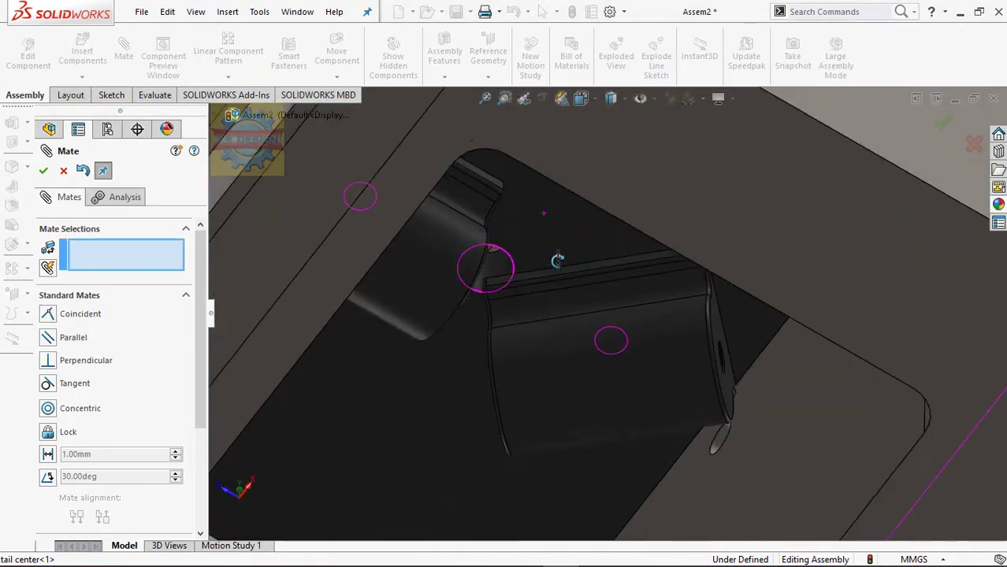
{"action": "left_click", "coordinate": [541, 280]}
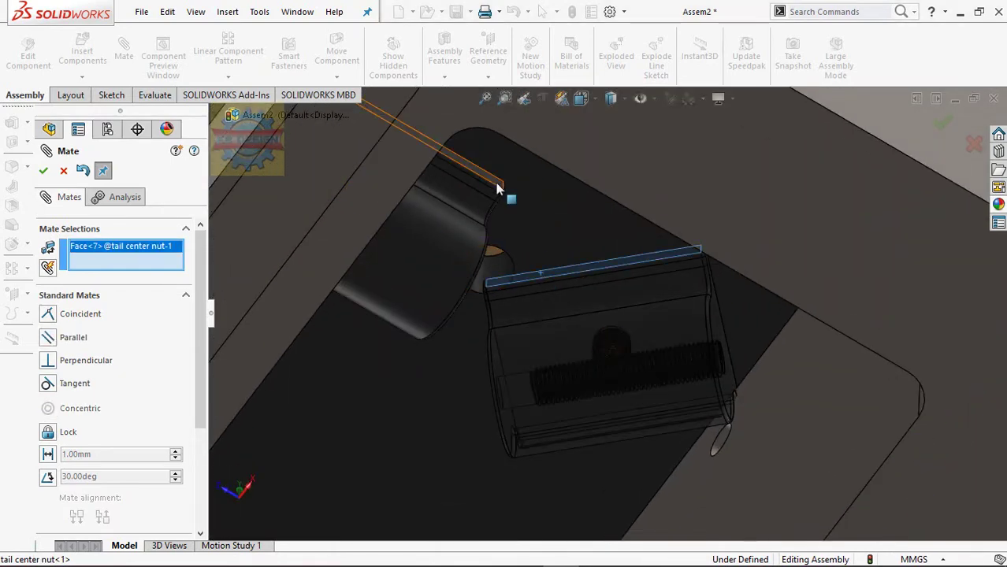
{"action": "left_click", "coordinate": [499, 186]}
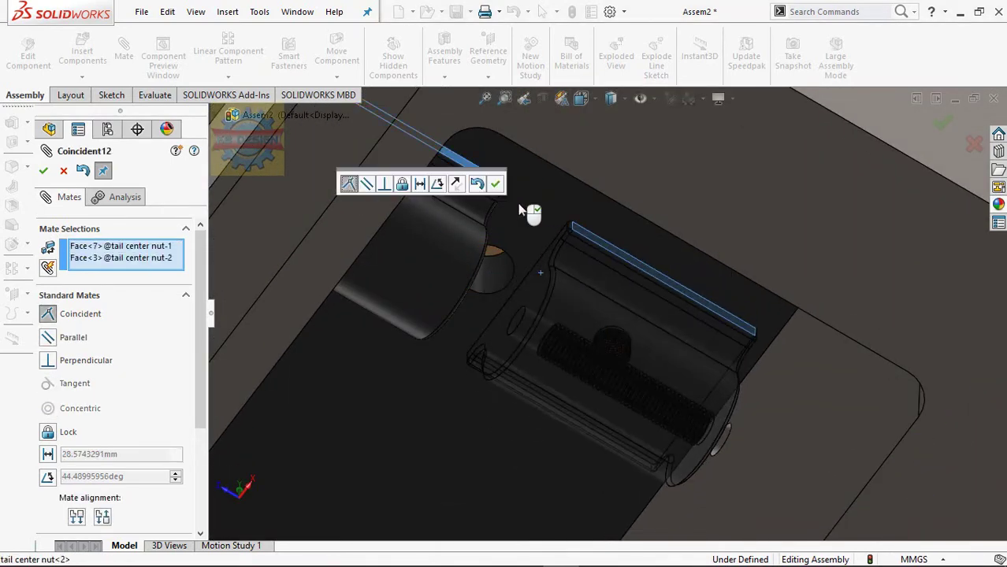
{"action": "left_click", "coordinate": [499, 187]}
{"action": "middle_click_drag", "start_coordinate": [714, 327], "coordinate": [791, 418]}
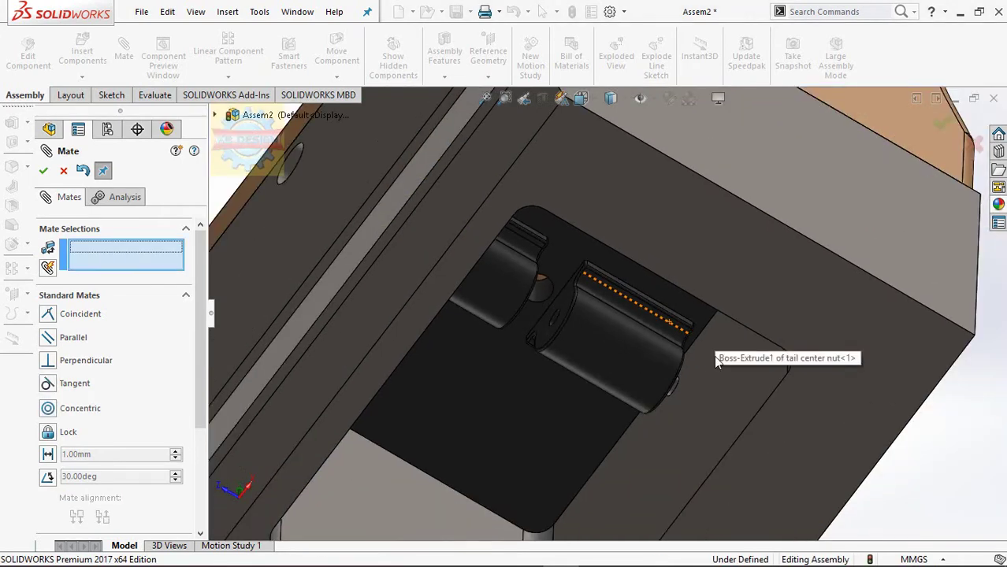
- Centre the knob's threaded pin in its hole on the tailstock housing top
{"action": "middle_click_drag", "start_coordinate": [792, 418], "coordinate": [700, 474]}
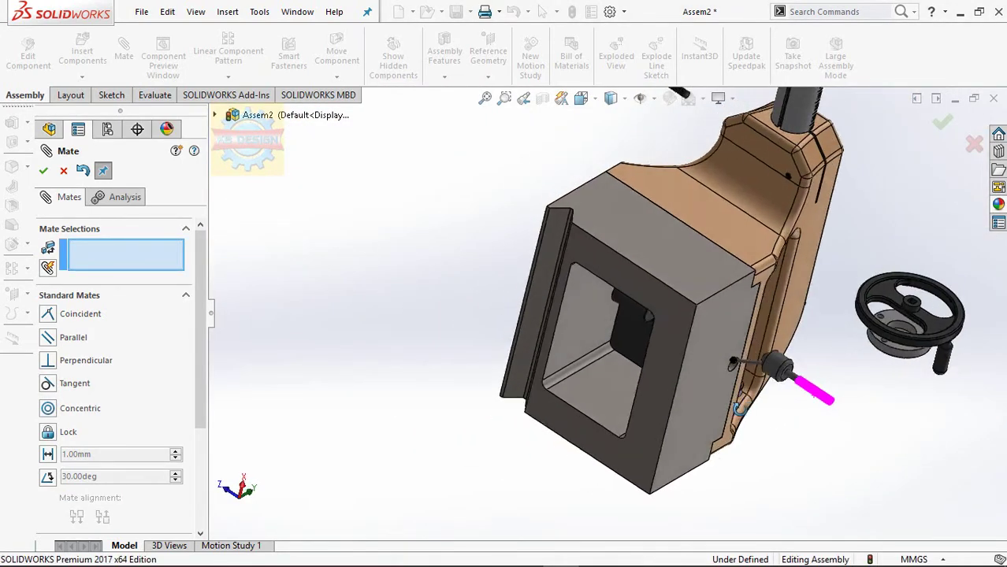
{"action": "scroll", "coordinate": [820, 405], "scroll_direction": "down", "scroll_amount": 2}
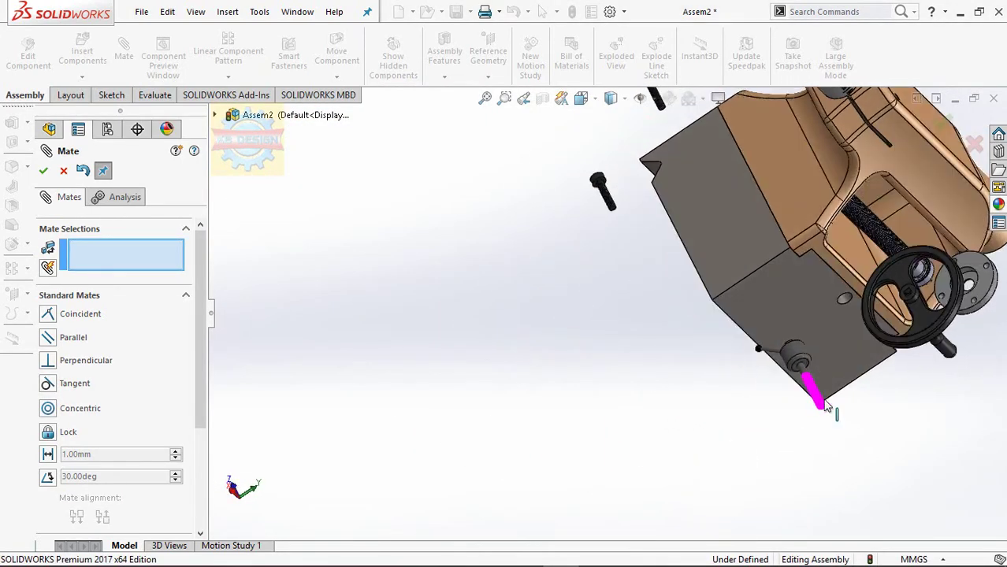
{"action": "scroll", "coordinate": [728, 395], "scroll_direction": "down", "scroll_amount": 2}
{"action": "scroll", "coordinate": [698, 318], "scroll_direction": "down", "scroll_amount": 2}
{"action": "scroll", "coordinate": [694, 319], "scroll_direction": "down", "scroll_amount": 2}
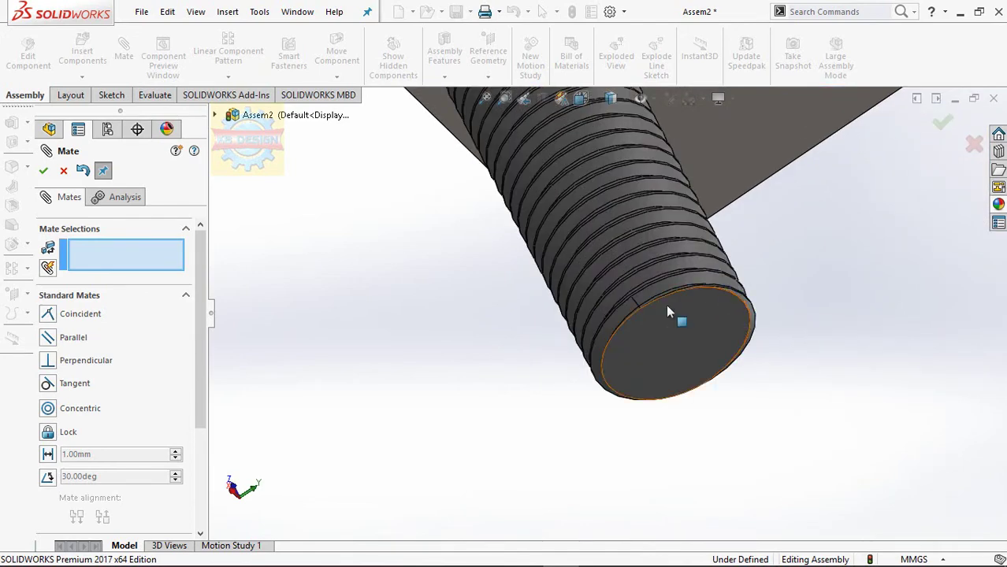
{"action": "left_click", "coordinate": [625, 338]}
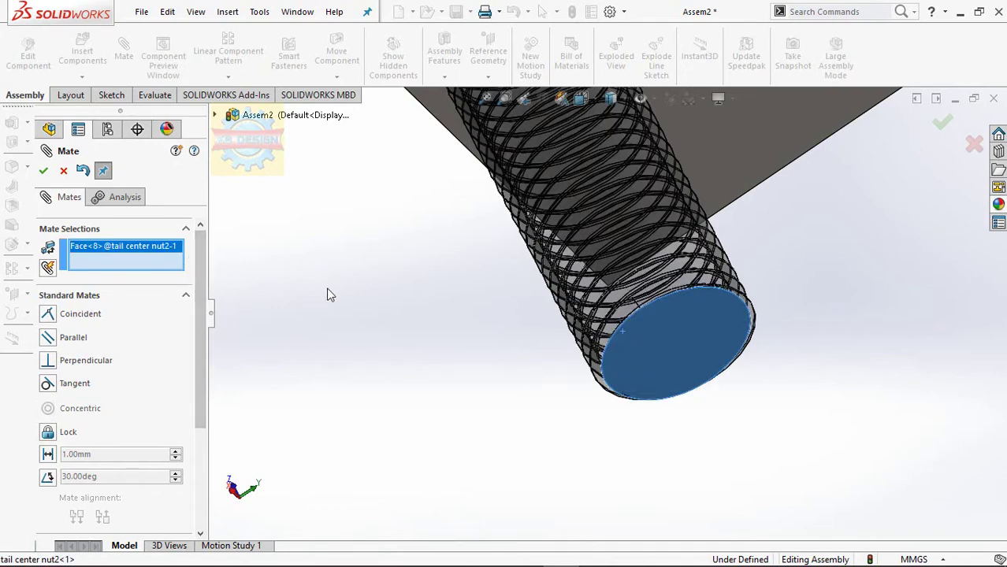
{"action": "scroll", "coordinate": [413, 292], "scroll_direction": "up", "scroll_amount": 3}
{"action": "scroll", "coordinate": [436, 294], "scroll_direction": "up", "scroll_amount": 2}
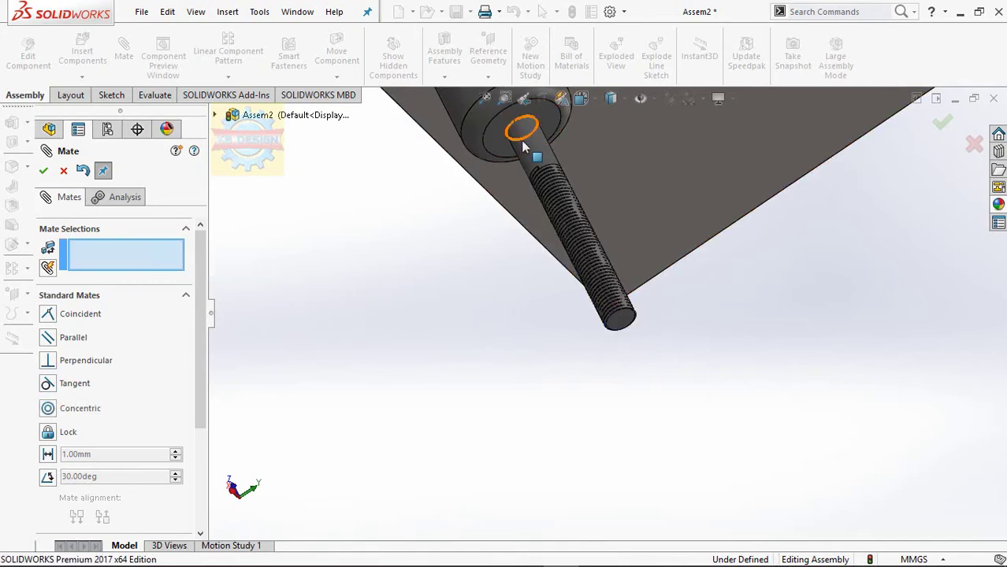
{"action": "left_click", "coordinate": [546, 159]}
{"action": "key", "text": "f"}
{"action": "middle_click_drag", "start_coordinate": [553, 173], "coordinate": [520, 167]}
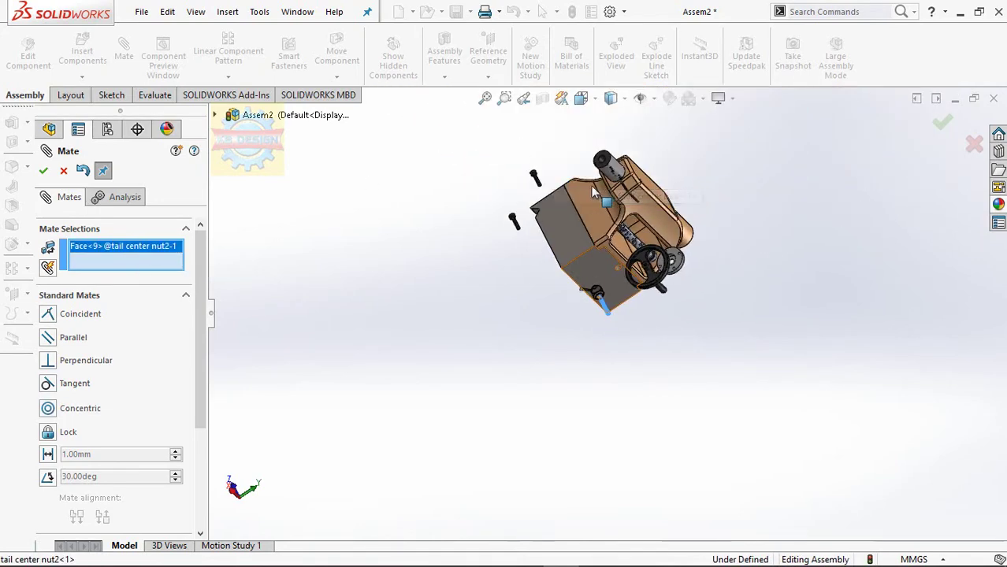
{"action": "middle_click_drag", "start_coordinate": [596, 196], "coordinate": [527, 227]}
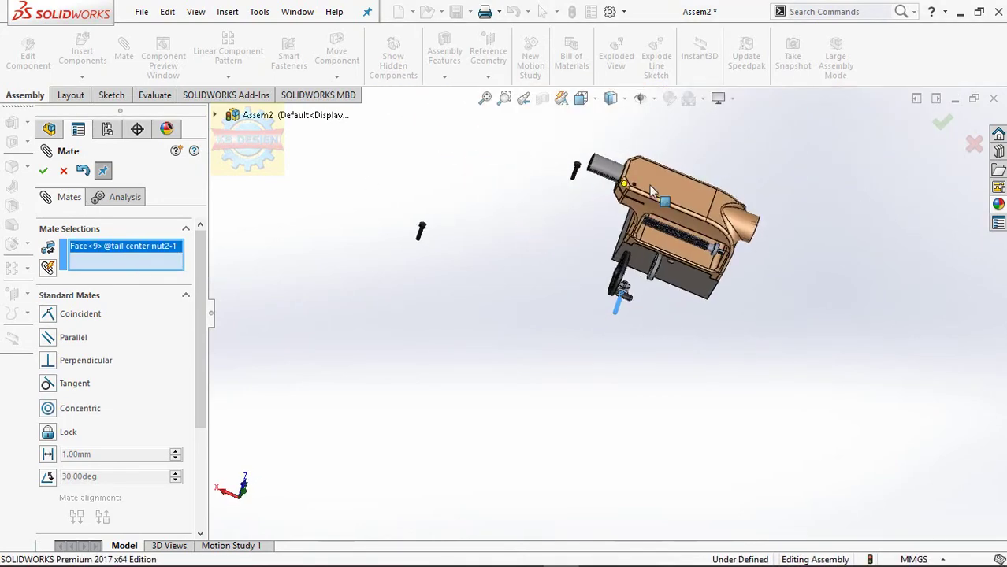
{"action": "scroll", "coordinate": [623, 224], "scroll_direction": "down", "scroll_amount": 3}
{"action": "scroll", "coordinate": [575, 220], "scroll_direction": "down", "scroll_amount": 3}
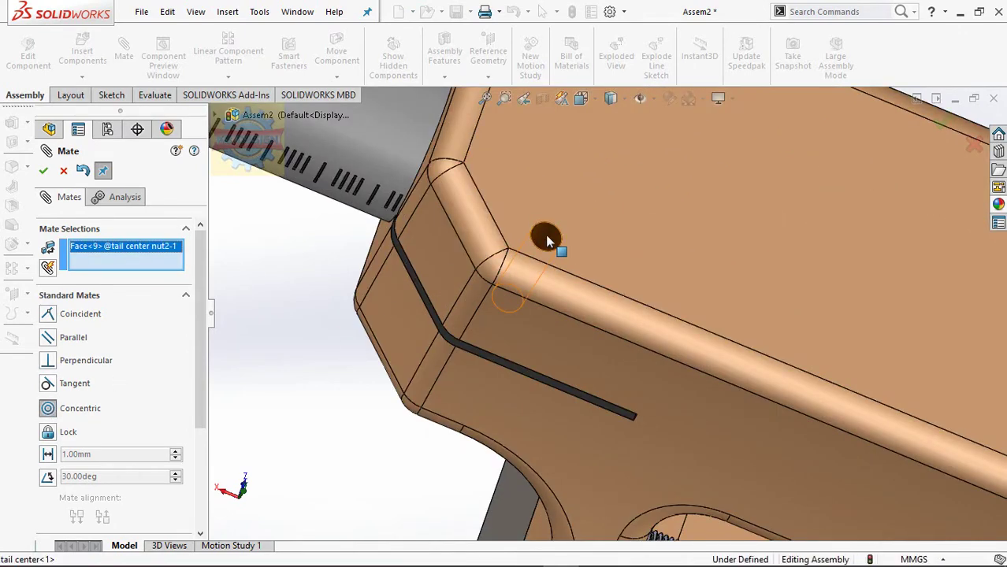
{"action": "left_click", "coordinate": [547, 239]}
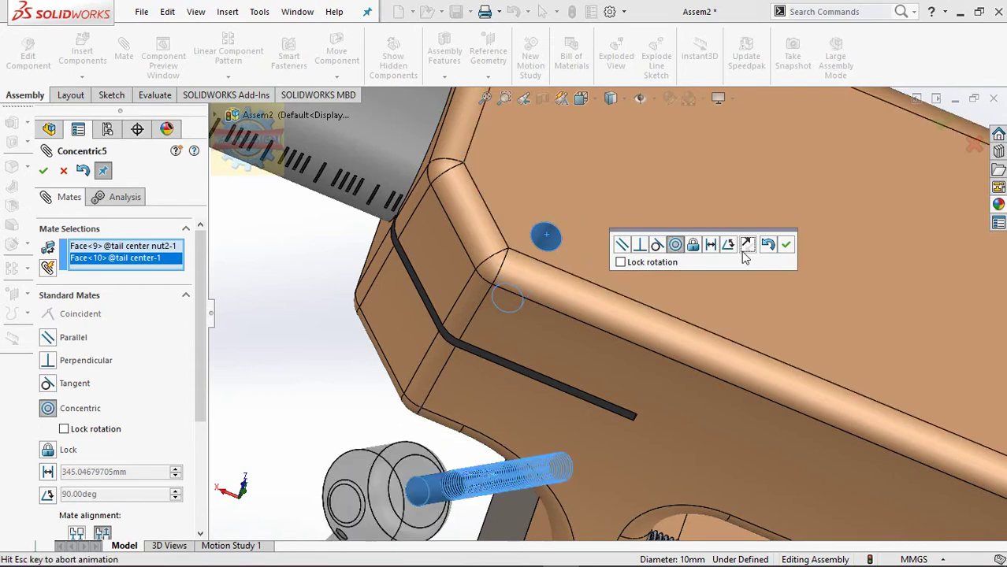
{"action": "key", "text": "Return"}
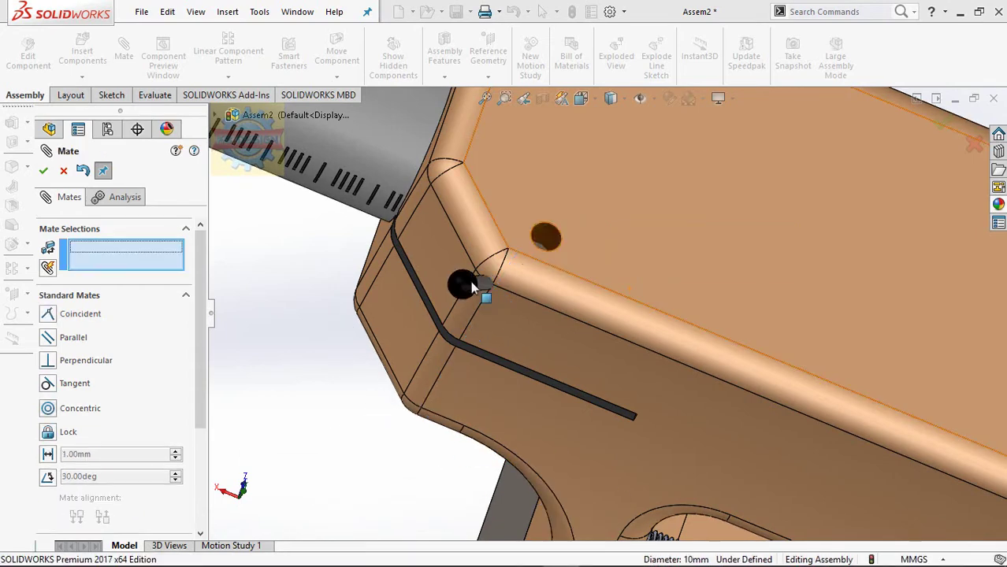
- Mate the knob's shoulder Coincident with the body face around its hole
{"action": "left_click_drag", "start_coordinate": [499, 260], "coordinate": [536, 16]}
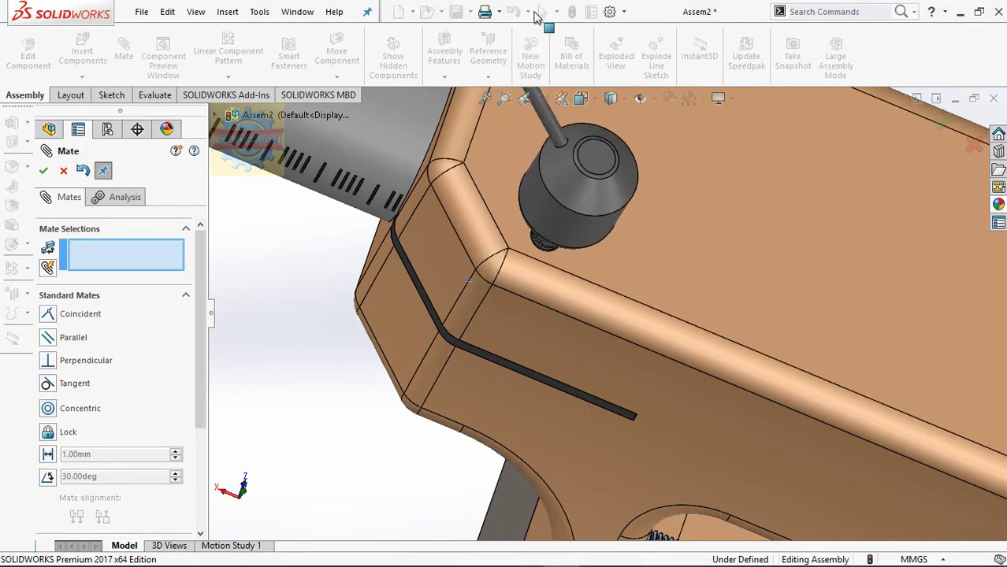
{"action": "left_click", "coordinate": [609, 269]}
{"action": "middle_click_drag", "start_coordinate": [609, 266], "coordinate": [670, 161]}
{"action": "scroll", "coordinate": [666, 177], "scroll_direction": "down", "scroll_amount": 3}
{"action": "scroll", "coordinate": [637, 280], "scroll_direction": "down", "scroll_amount": 3}
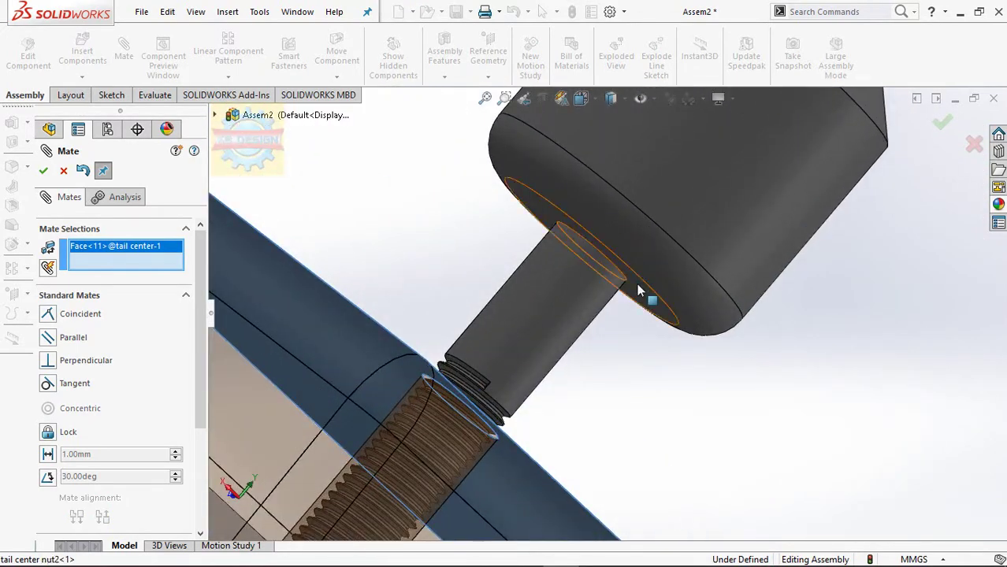
{"action": "left_click", "coordinate": [636, 287]}
{"action": "left_click", "coordinate": [806, 260]}
{"action": "scroll", "coordinate": [805, 260], "scroll_direction": "up", "scroll_amount": 3}
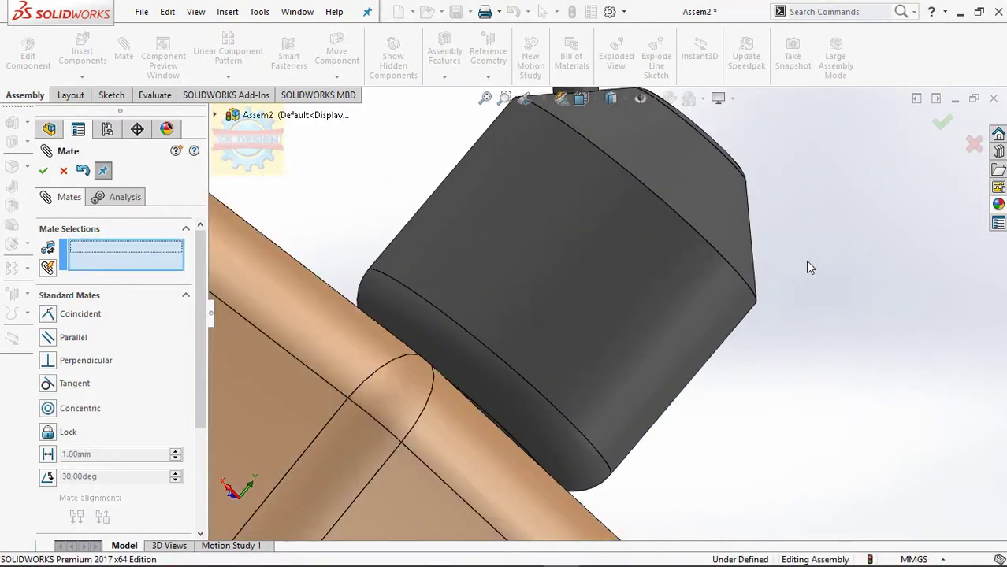
{"action": "scroll", "coordinate": [805, 260], "scroll_direction": "up", "scroll_amount": 3}
{"action": "scroll", "coordinate": [808, 268], "scroll_direction": "up", "scroll_amount": 3}
{"action": "scroll", "coordinate": [780, 339], "scroll_direction": "up", "scroll_amount": 2}
{"action": "mouse_move", "coordinate": [776, 335]}
{"action": "middle_mouse_down"}
{"action": "mouse_move", "coordinate": [704, 328]}
{"action": "mouse_move", "coordinate": [704, 304]}
{"action": "middle_mouse_up"}
{"action": "scroll", "coordinate": [649, 420], "scroll_direction": "down", "scroll_amount": 3}
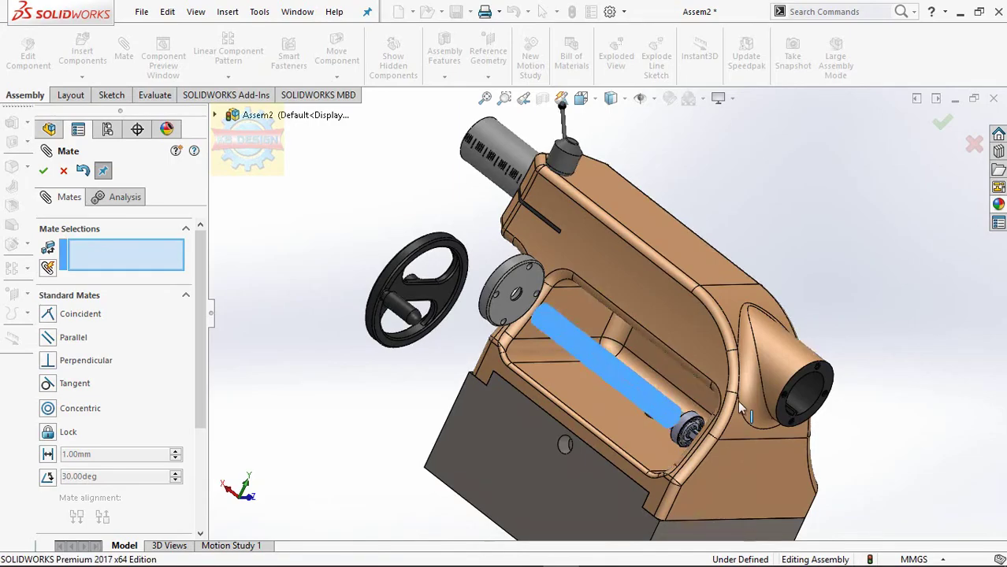
- Mate the cup flange face Coincident against the bearing face at the screw end
{"action": "middle_click_drag", "start_coordinate": [739, 406], "coordinate": [663, 366]}
{"action": "scroll", "coordinate": [663, 366], "scroll_direction": "down", "scroll_amount": 3}
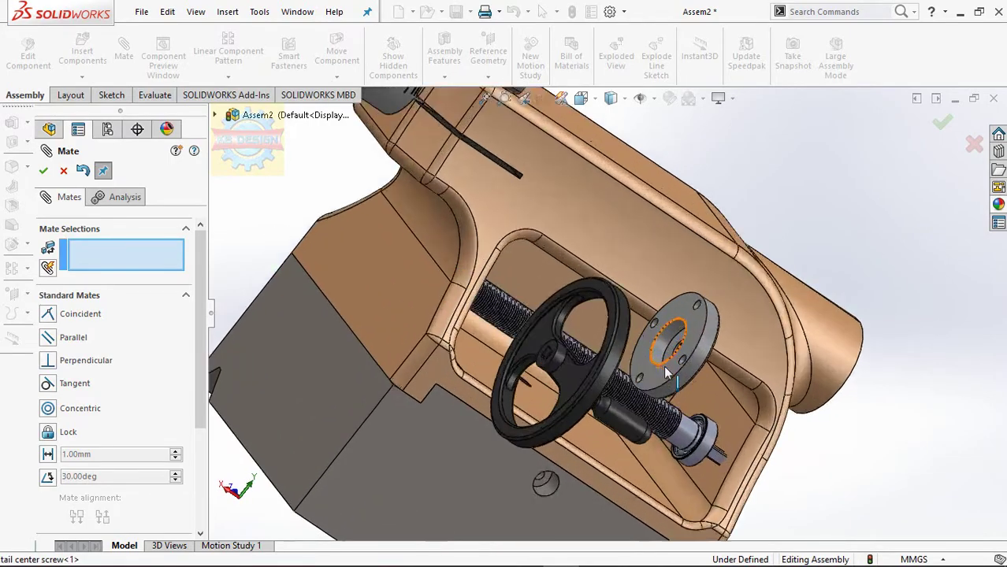
{"action": "scroll", "coordinate": [663, 366], "scroll_direction": "down", "scroll_amount": 3}
{"action": "left_click", "coordinate": [675, 316]}
{"action": "scroll", "coordinate": [681, 419], "scroll_direction": "down", "scroll_amount": 3}
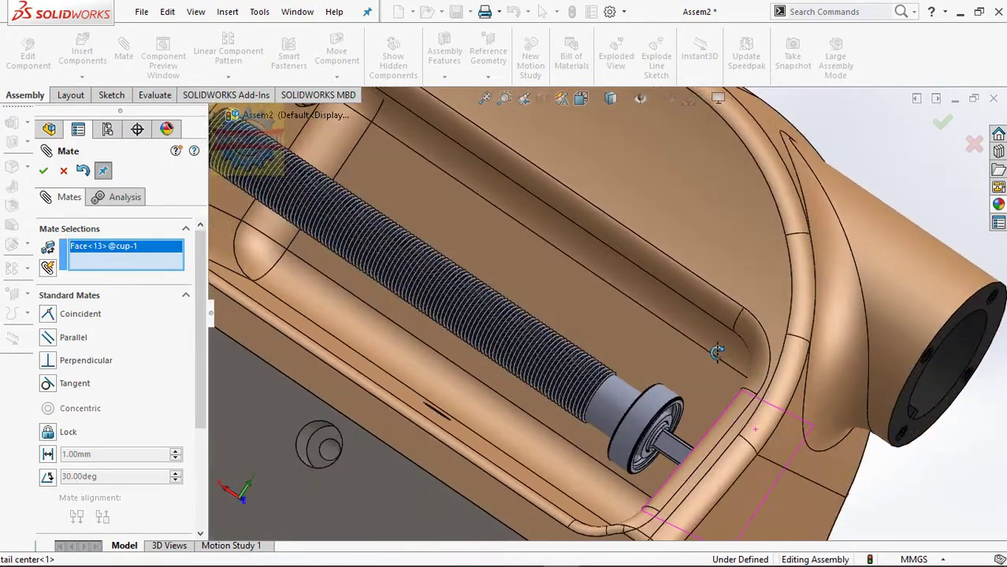
{"action": "scroll", "coordinate": [682, 419], "scroll_direction": "down", "scroll_amount": 3}
{"action": "scroll", "coordinate": [628, 297], "scroll_direction": "down", "scroll_amount": 3}
{"action": "left_click", "coordinate": [621, 304]}
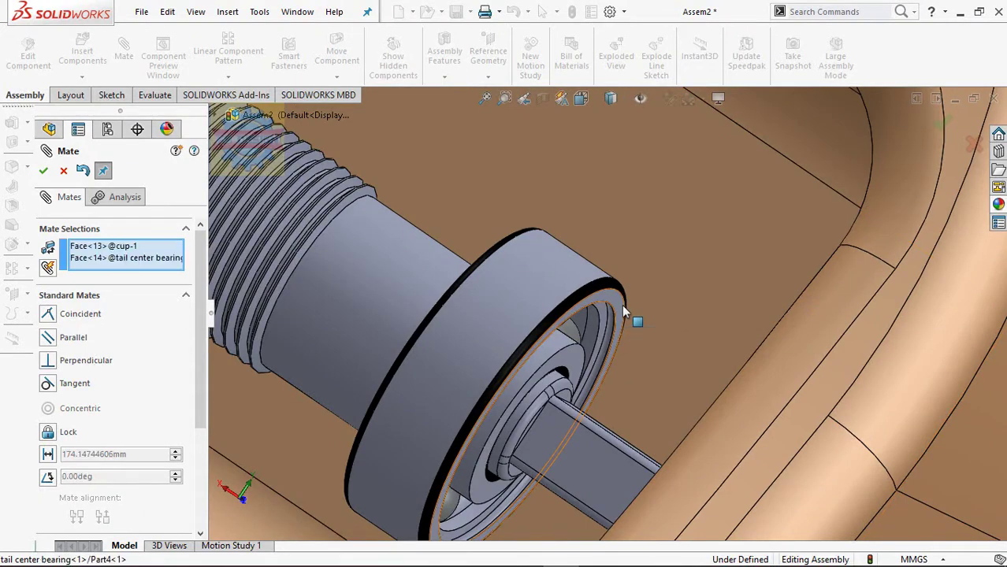
{"action": "left_click", "coordinate": [789, 288]}
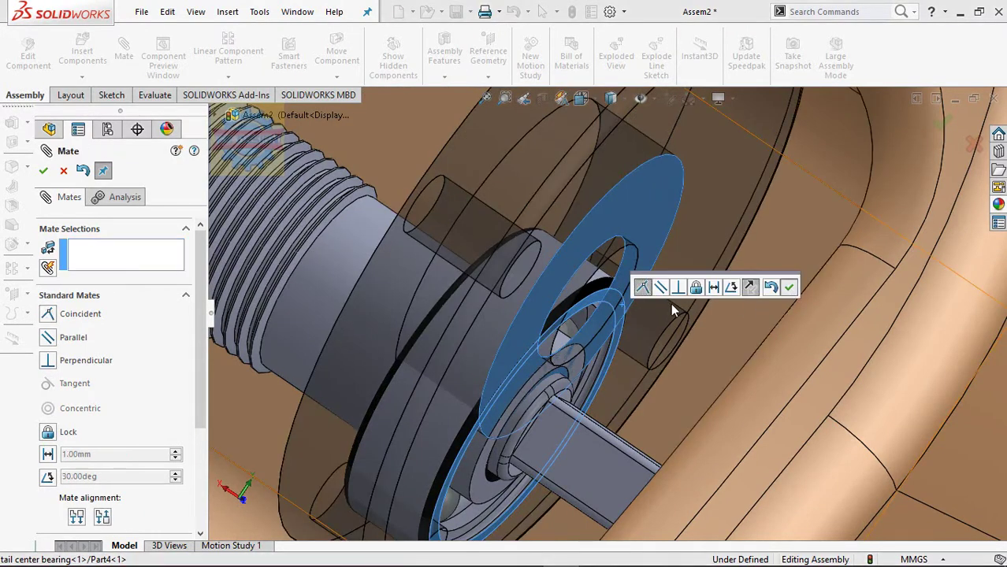
- Make the bearing's round face and the cup bore Concentric
{"action": "mouse_move", "coordinate": [678, 306]}
{"action": "middle_mouse_down"}
{"action": "mouse_move", "coordinate": [703, 330]}
{"action": "mouse_move", "coordinate": [664, 336]}
{"action": "middle_mouse_up"}
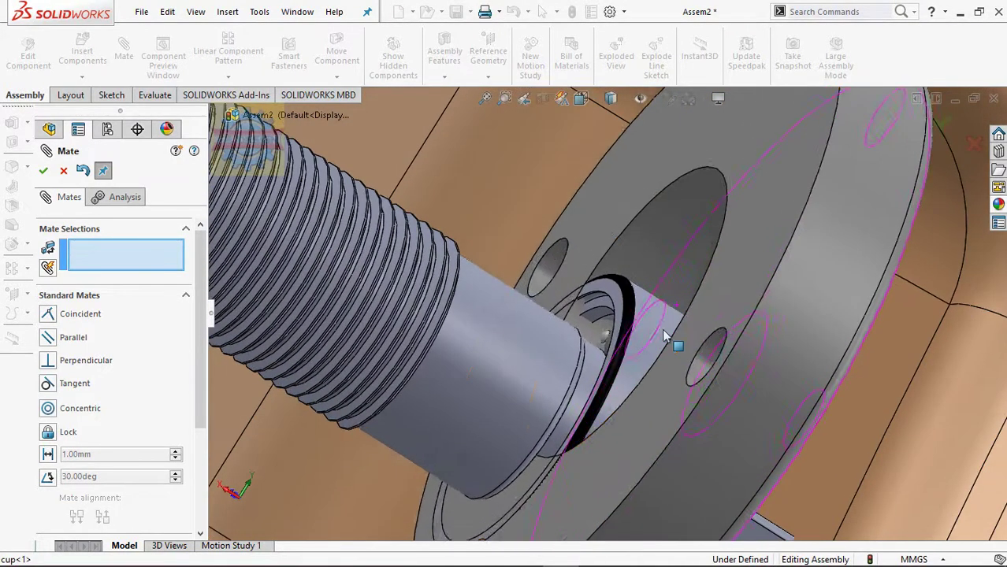
{"action": "left_click", "coordinate": [668, 252]}
{"action": "left_click", "coordinate": [853, 234]}
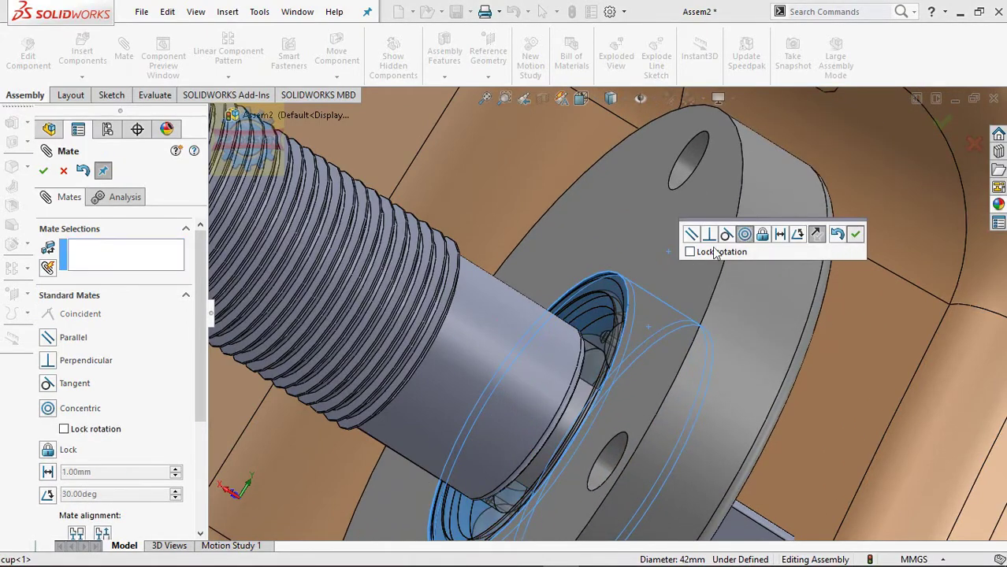
{"action": "left_click", "coordinate": [706, 255]}
{"action": "scroll", "coordinate": [706, 255], "scroll_direction": "up", "scroll_amount": 5}
{"action": "mouse_move", "coordinate": [706, 256]}
{"action": "middle_mouse_down"}
{"action": "mouse_move", "coordinate": [677, 246]}
{"action": "mouse_move", "coordinate": [752, 277]}
{"action": "middle_mouse_up"}
- Seat the cup Coincident on the body's end face and centre it Concentric in the body
{"action": "left_click", "coordinate": [731, 316]}
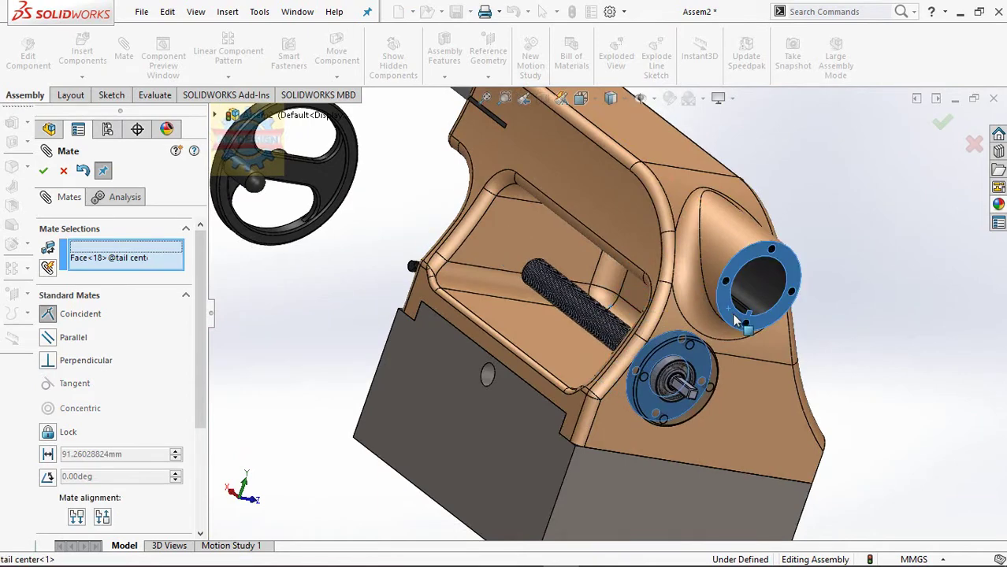
{"action": "left_click", "coordinate": [902, 340]}
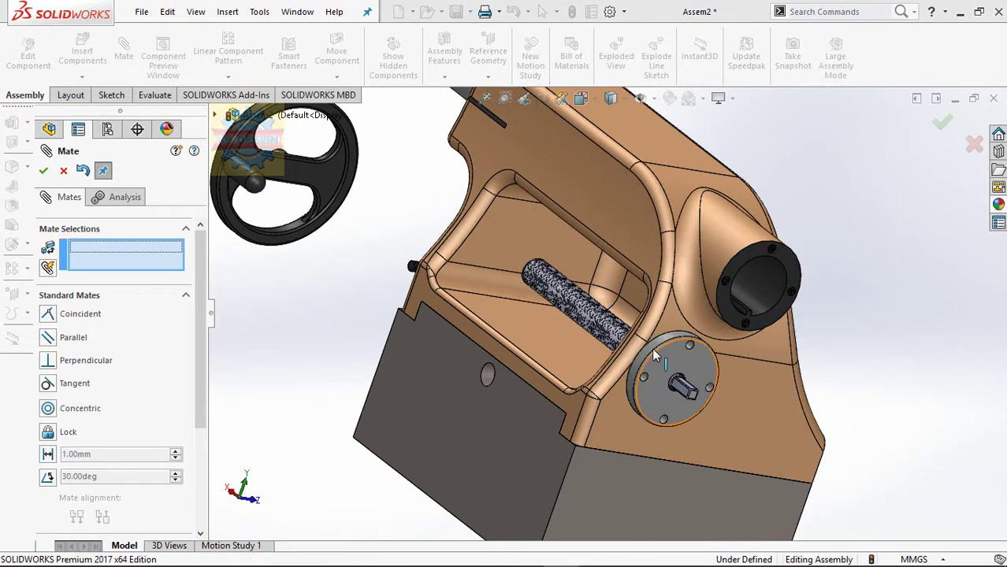
{"action": "left_click", "coordinate": [731, 274]}
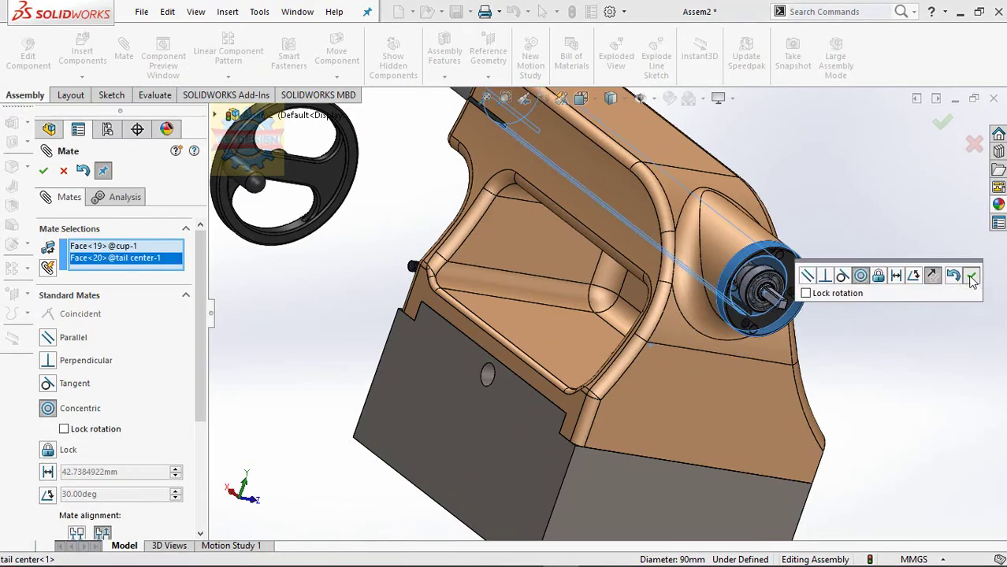
{"action": "left_click", "coordinate": [971, 280]}
- Line up a cup bolt hole with a matching body hole using a Concentric mate
{"action": "scroll", "coordinate": [788, 253], "scroll_direction": "down", "scroll_amount": 5}
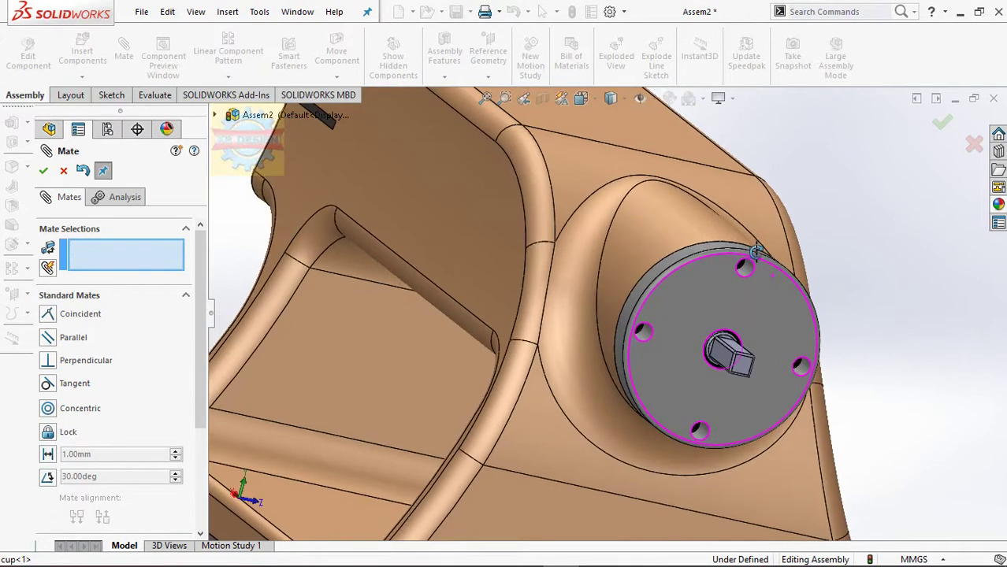
{"action": "scroll", "coordinate": [684, 309], "scroll_direction": "down", "scroll_amount": 5}
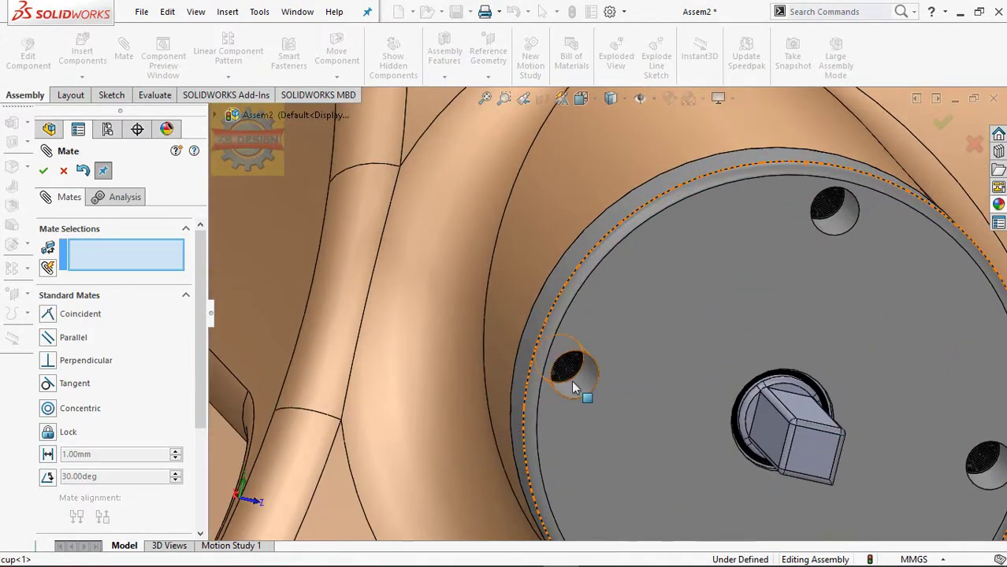
{"action": "middle_click_drag", "start_coordinate": [559, 334], "coordinate": [535, 367]}
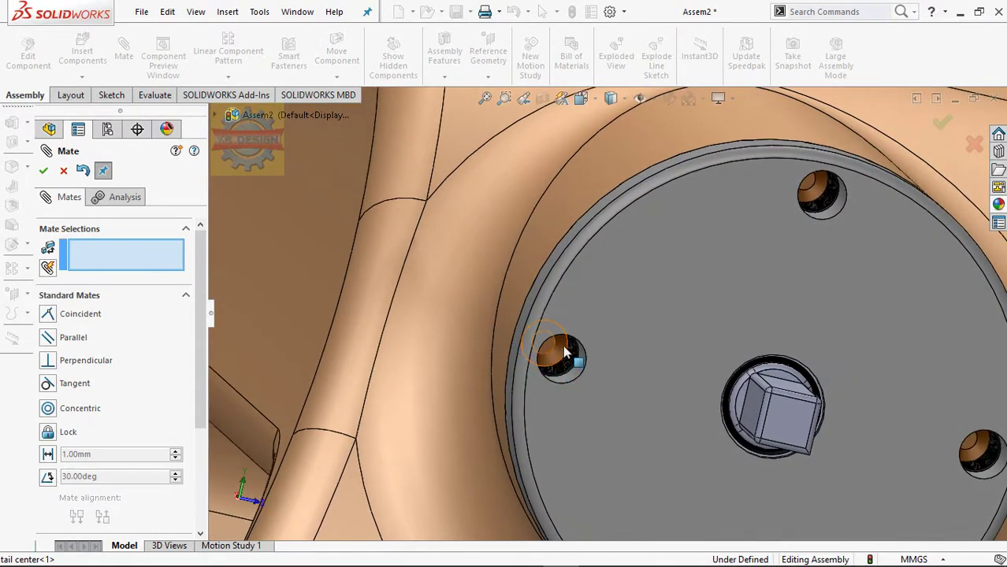
{"action": "left_click", "coordinate": [575, 376]}
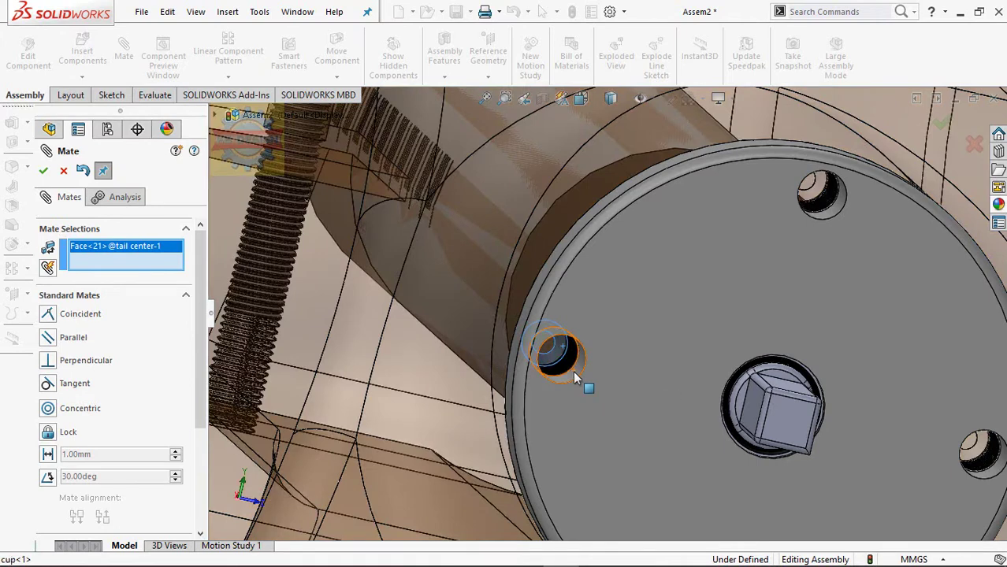
{"action": "left_click", "coordinate": [575, 377]}
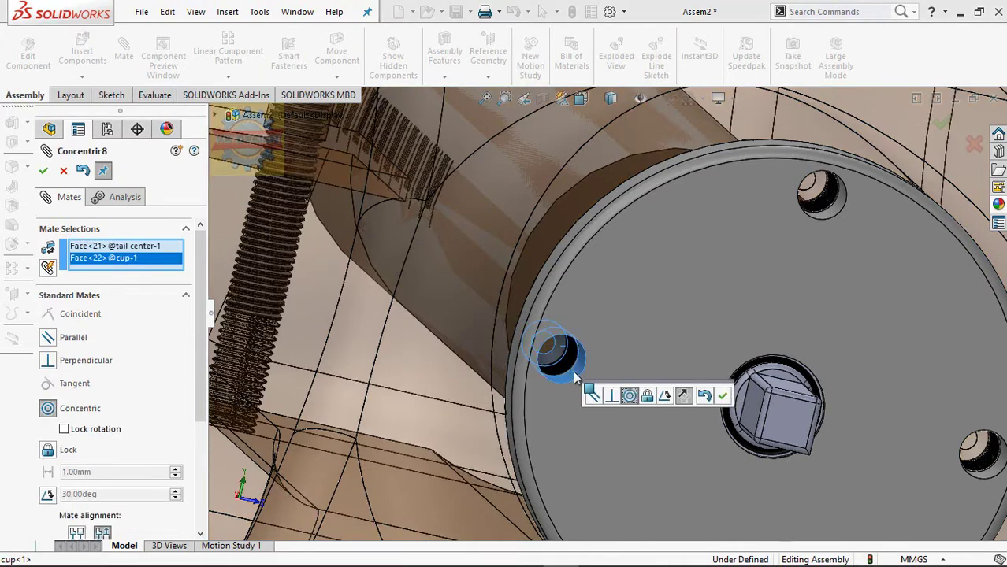
{"action": "left_click", "coordinate": [724, 401]}
{"action": "scroll", "coordinate": [698, 365], "scroll_direction": "up", "scroll_amount": 2}
{"action": "scroll", "coordinate": [698, 365], "scroll_direction": "up", "scroll_amount": 3}
- Make the 10x50mm I-key bolt shank Concentric with the hole in the tailstock base
{"action": "scroll", "coordinate": [701, 371], "scroll_direction": "up", "scroll_amount": 3}
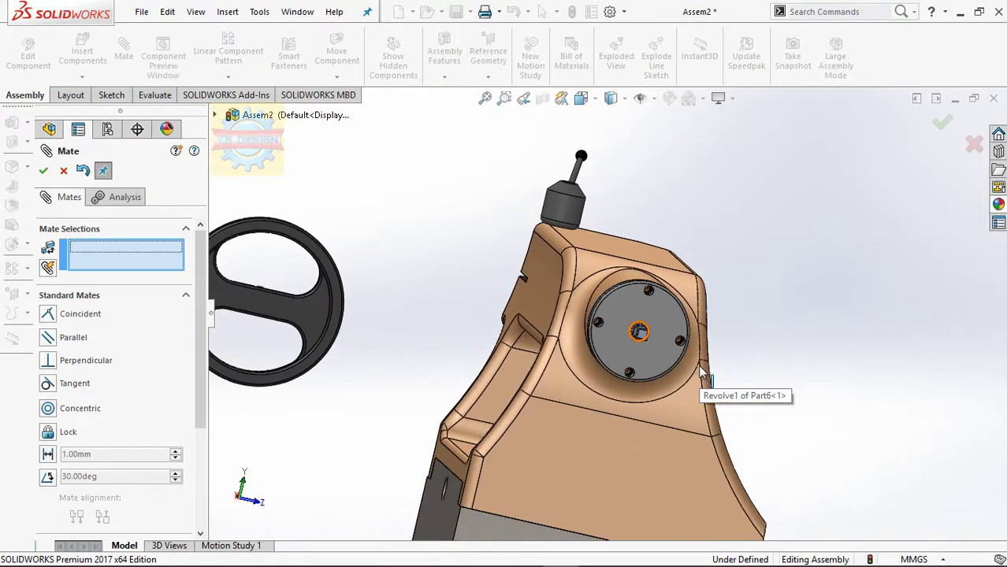
{"action": "scroll", "coordinate": [700, 368], "scroll_direction": "up", "scroll_amount": 2}
{"action": "scroll", "coordinate": [640, 357], "scroll_direction": "up", "scroll_amount": 3}
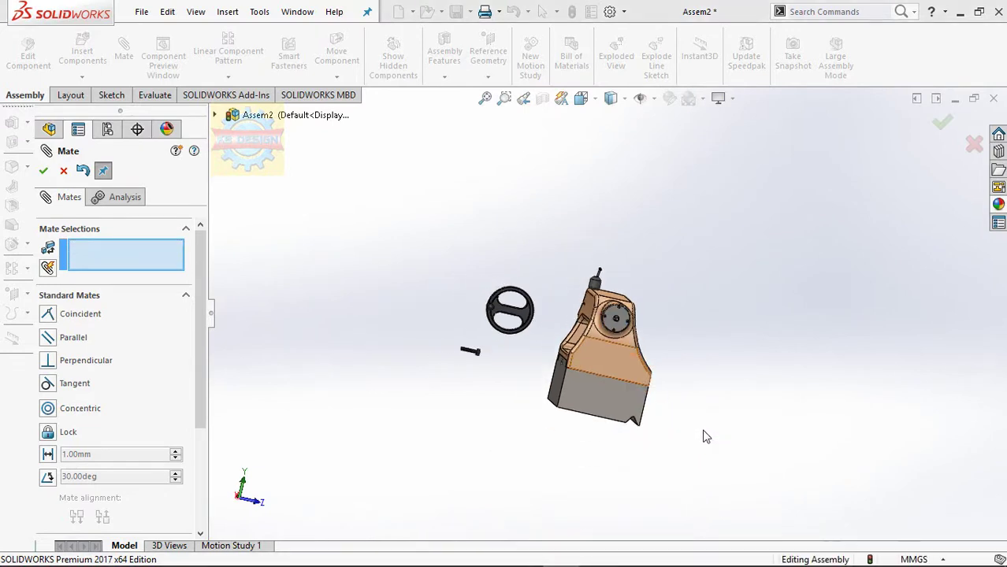
{"action": "middle_click_drag", "start_coordinate": [701, 434], "coordinate": [646, 419]}
{"action": "scroll", "coordinate": [502, 349], "scroll_direction": "down", "scroll_amount": 5}
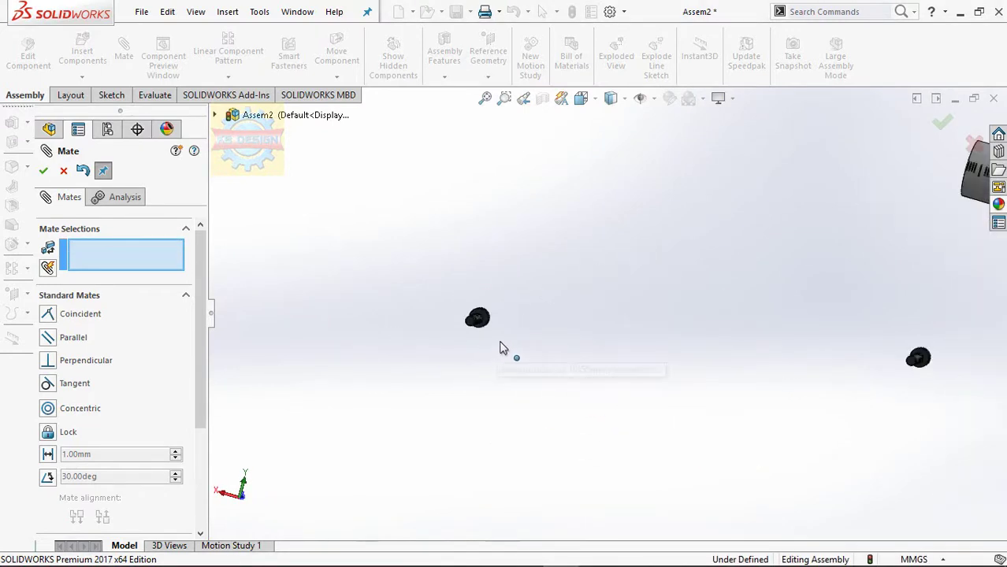
{"action": "scroll", "coordinate": [486, 268], "scroll_direction": "down", "scroll_amount": 5}
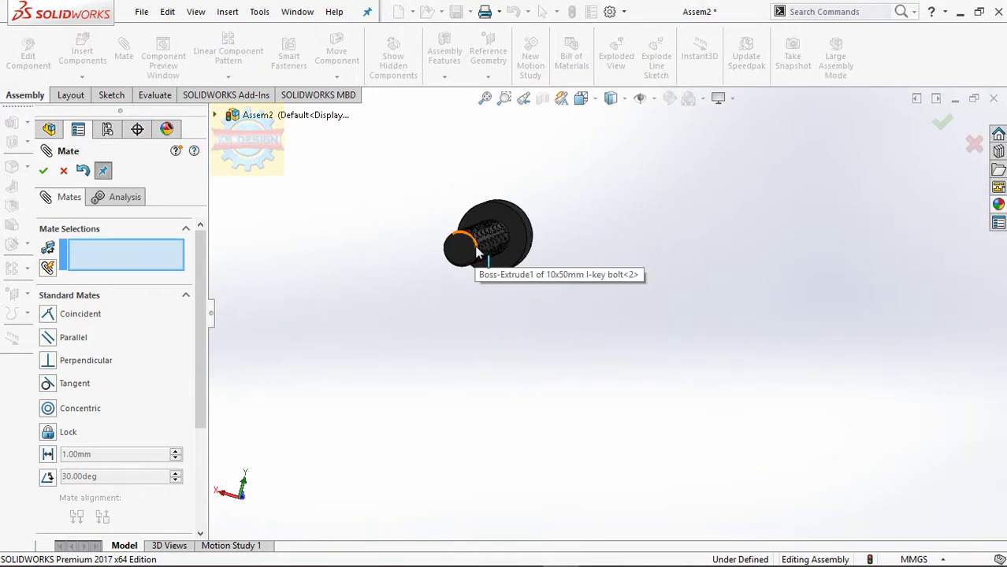
{"action": "scroll", "coordinate": [476, 250], "scroll_direction": "down", "scroll_amount": 3}
{"action": "left_click", "coordinate": [613, 209]}
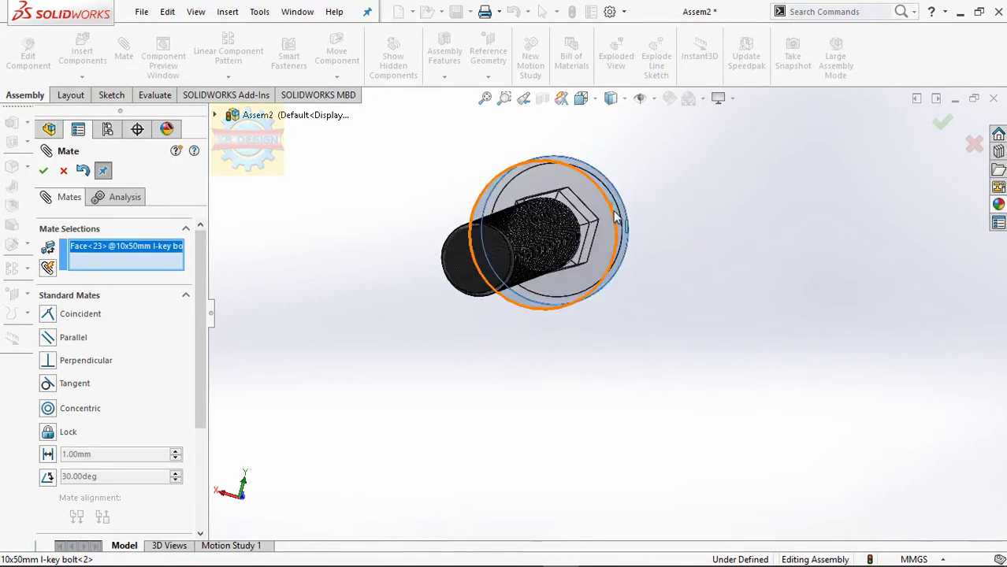
{"action": "scroll", "coordinate": [614, 211], "scroll_direction": "up", "scroll_amount": 5}
{"action": "scroll", "coordinate": [616, 218], "scroll_direction": "up", "scroll_amount": 3}
{"action": "scroll", "coordinate": [759, 340], "scroll_direction": "down", "scroll_amount": 2}
{"action": "scroll", "coordinate": [772, 346], "scroll_direction": "down", "scroll_amount": 5}
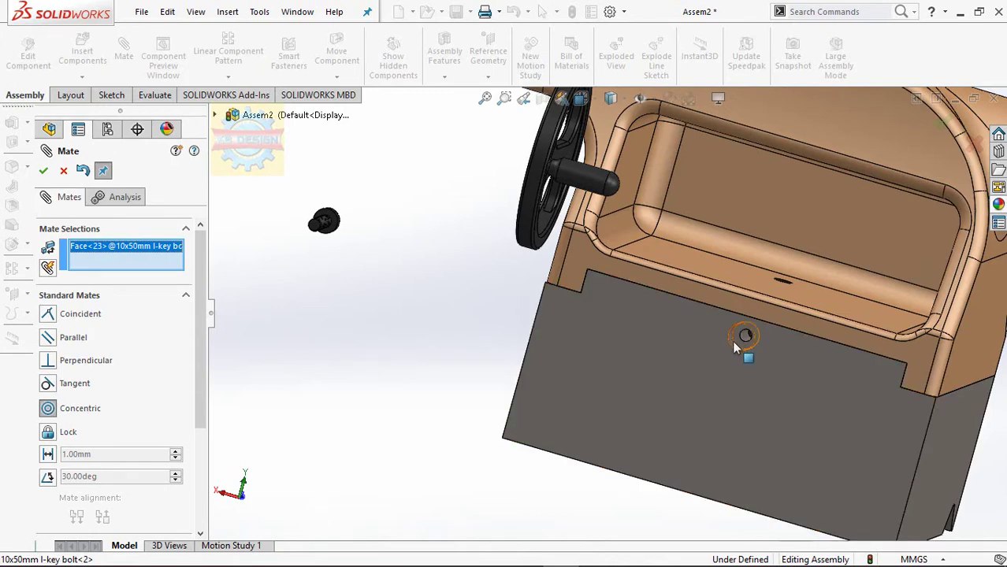
{"action": "scroll", "coordinate": [732, 340], "scroll_direction": "down", "scroll_amount": 3}
{"action": "left_click", "coordinate": [701, 344]}
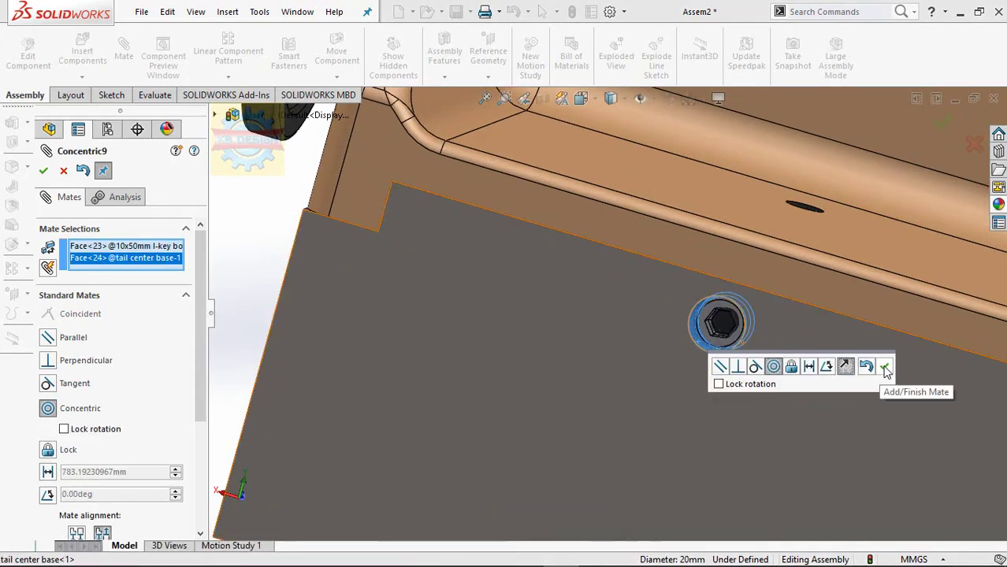
{"action": "key", "text": "Return"}
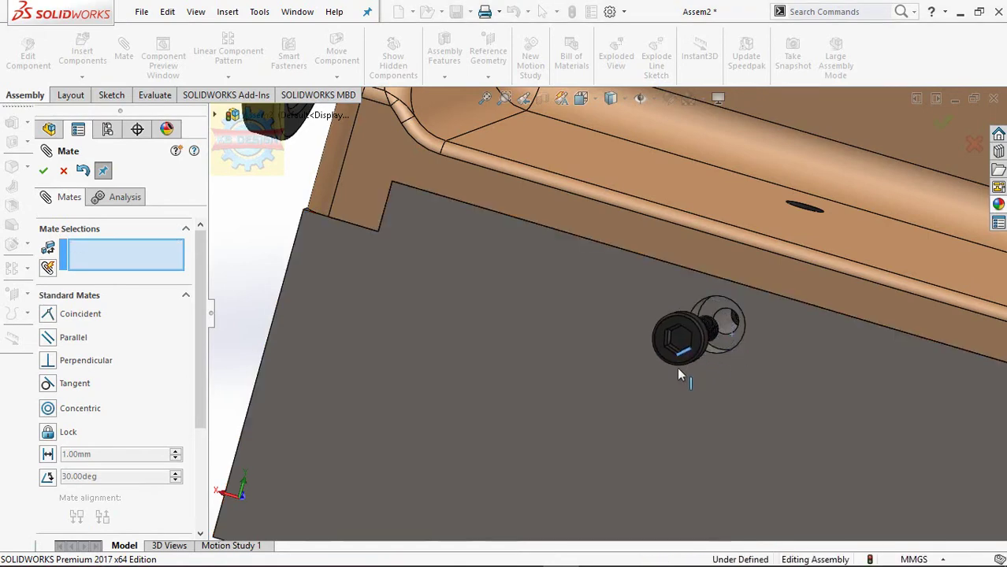
- Seat the bolt head flush on the base's front face with a Coincident mate
{"action": "left_click", "coordinate": [719, 344]}
{"action": "middle_click_drag", "start_coordinate": [719, 344], "coordinate": [298, 337]}
{"action": "left_click", "coordinate": [307, 317]}
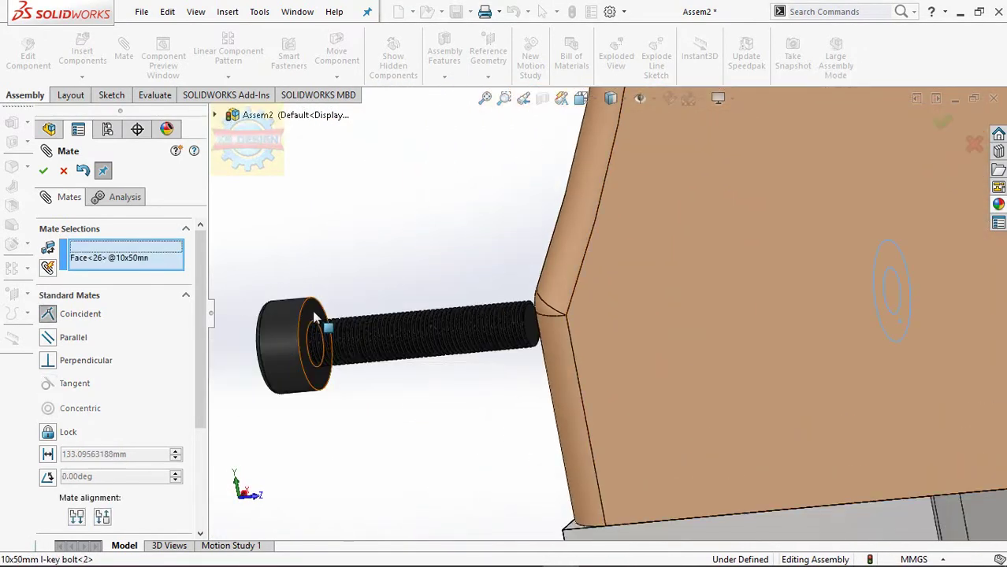
{"action": "left_click", "coordinate": [297, 278]}
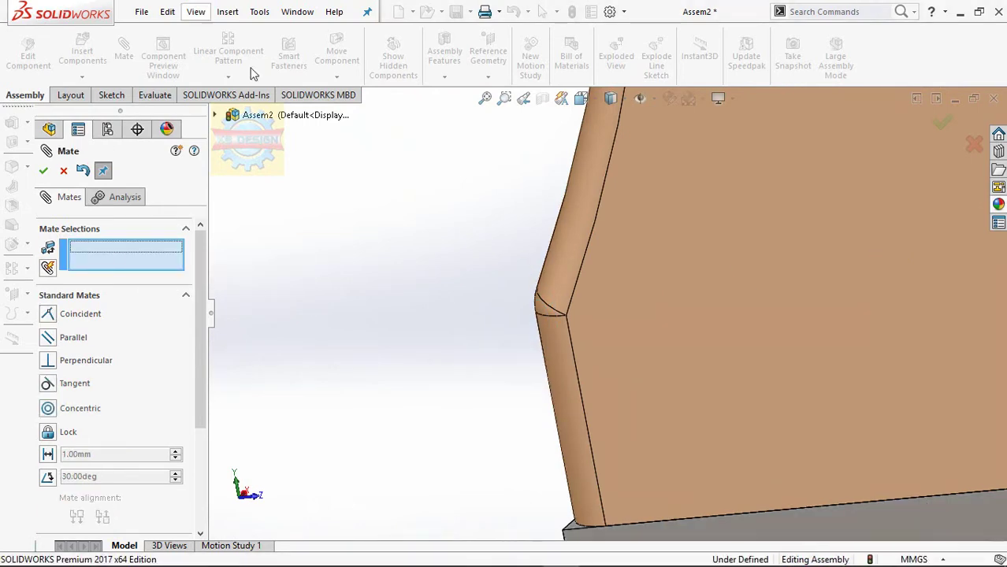
{"action": "scroll", "coordinate": [969, 256], "scroll_direction": "up", "scroll_amount": 3}
{"action": "scroll", "coordinate": [865, 269], "scroll_direction": "up", "scroll_amount": 3}
{"action": "scroll", "coordinate": [820, 272], "scroll_direction": "up", "scroll_amount": 1}
{"action": "scroll", "coordinate": [757, 288], "scroll_direction": "down", "scroll_amount": 2}
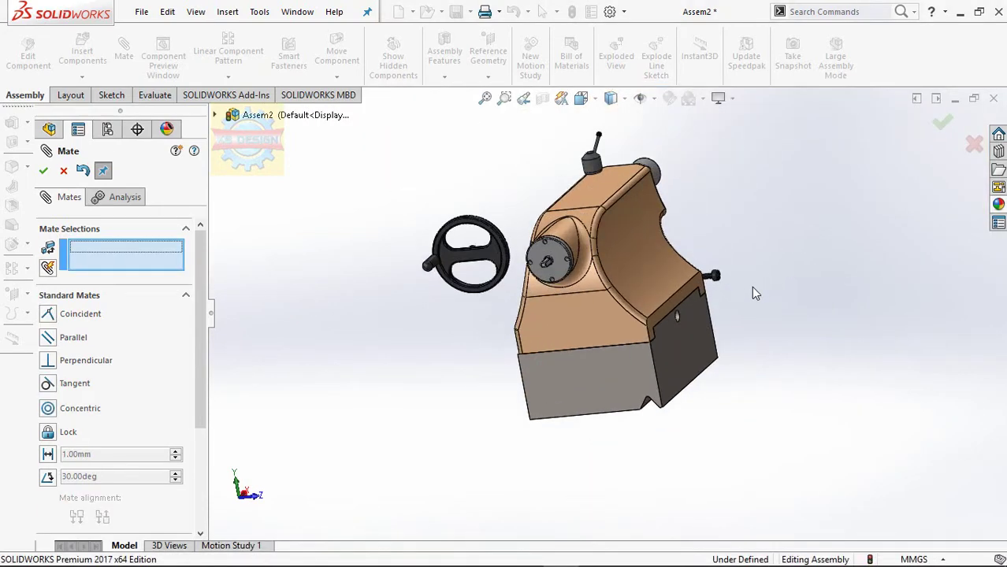
{"action": "scroll", "coordinate": [676, 286], "scroll_direction": "down", "scroll_amount": 5}
- Mate the second I-key bolt Concentric with the grey base hole, then seat its head Coincident on the base face
{"action": "left_click", "coordinate": [564, 409]}
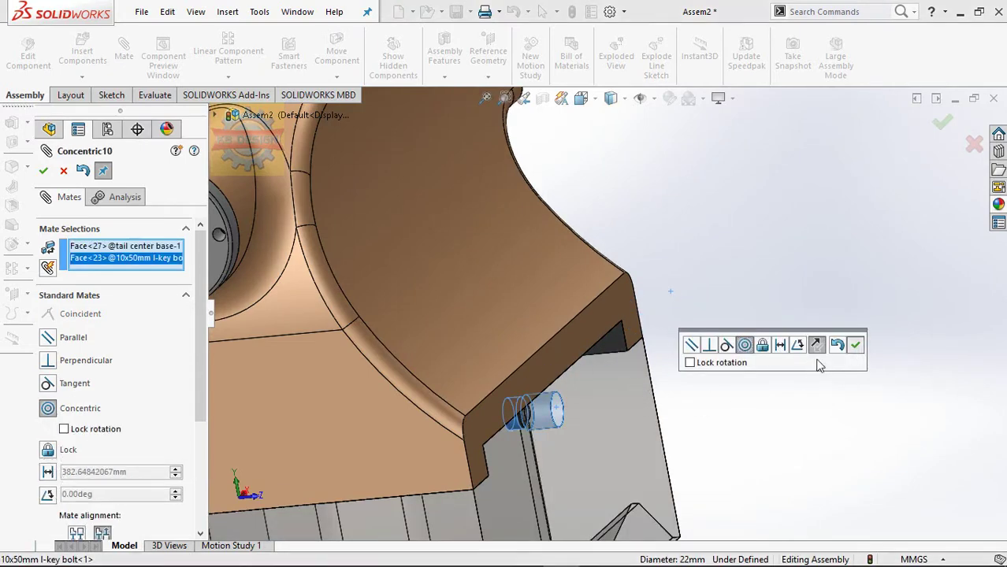
{"action": "left_click", "coordinate": [857, 342]}
{"action": "middle_click_drag", "start_coordinate": [589, 423], "coordinate": [520, 434]}
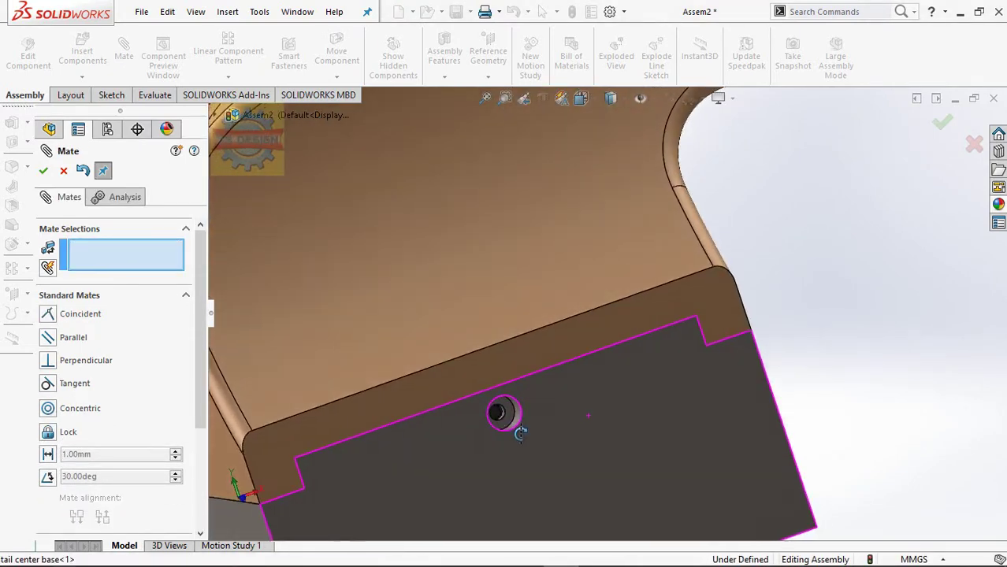
{"action": "key", "text": "ctrl+1"}
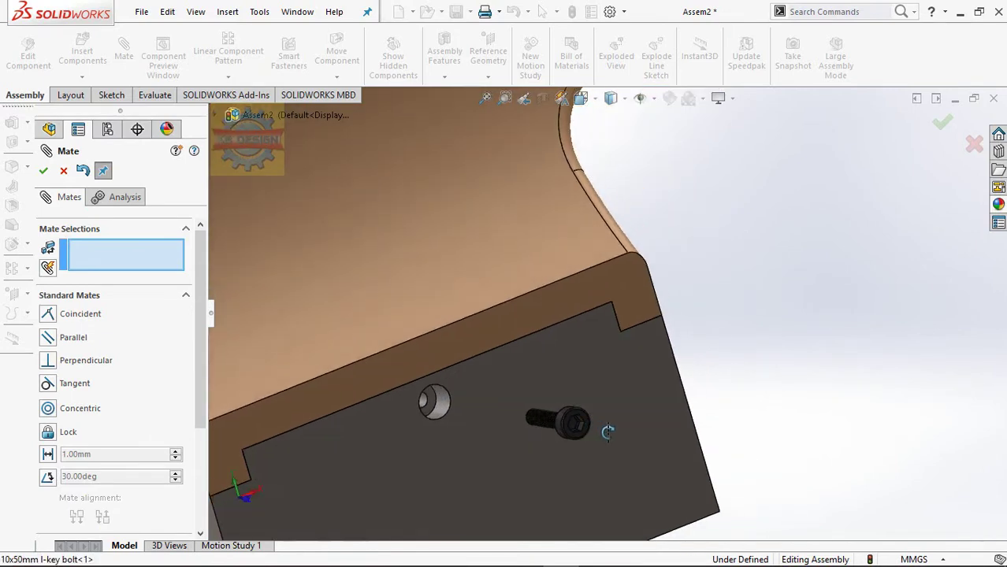
{"action": "left_click", "coordinate": [574, 424]}
{"action": "scroll", "coordinate": [574, 421], "scroll_direction": "up", "scroll_amount": 5}
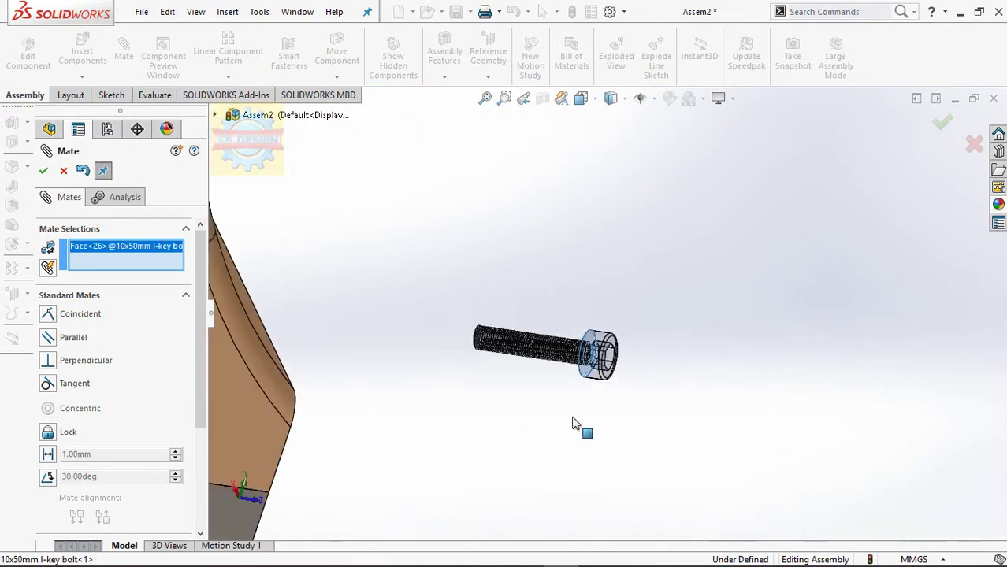
{"action": "middle_click_drag", "start_coordinate": [521, 405], "coordinate": [739, 324]}
{"action": "scroll", "coordinate": [739, 325], "scroll_direction": "down", "scroll_amount": 3}
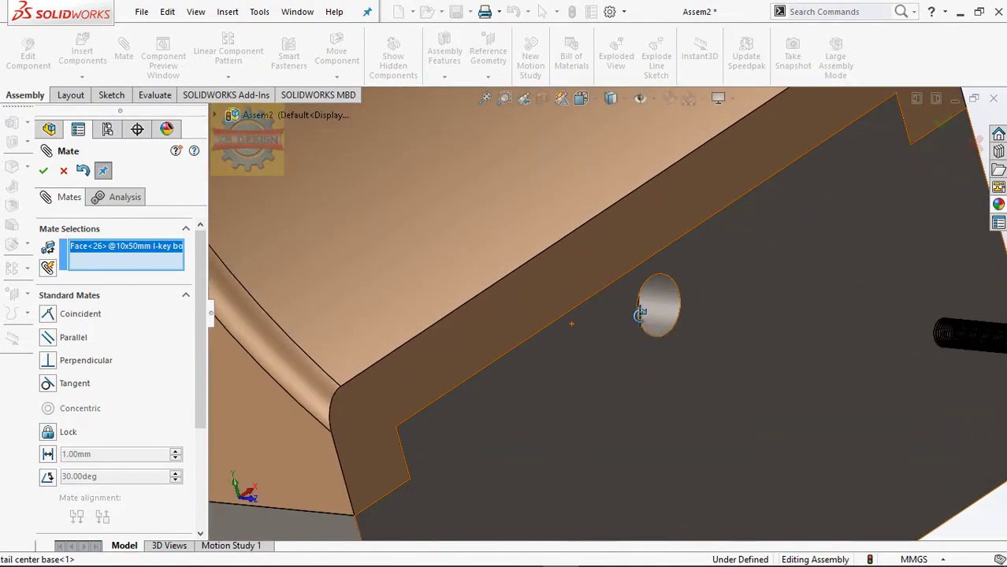
{"action": "left_click", "coordinate": [632, 312]}
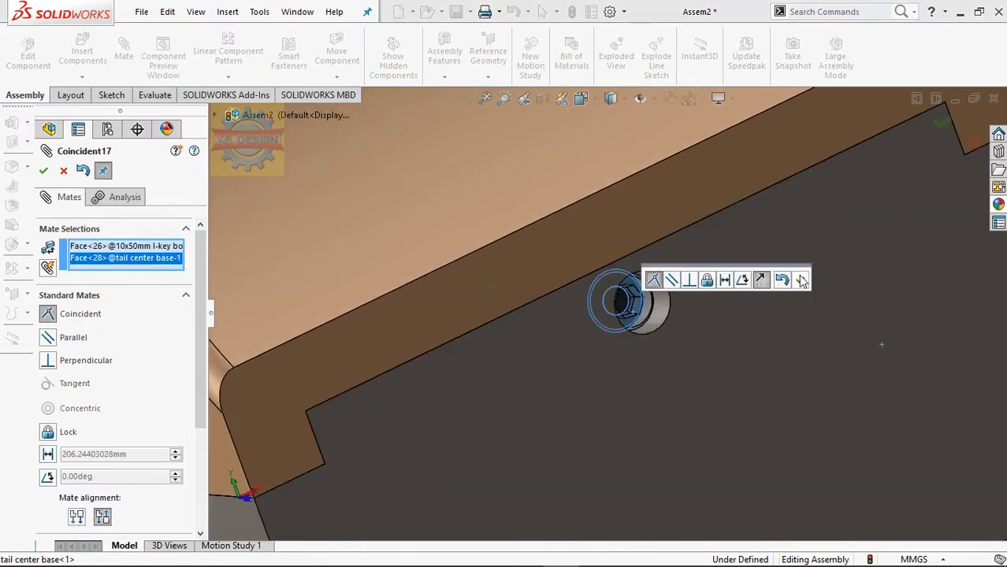
{"action": "left_click", "coordinate": [800, 277]}
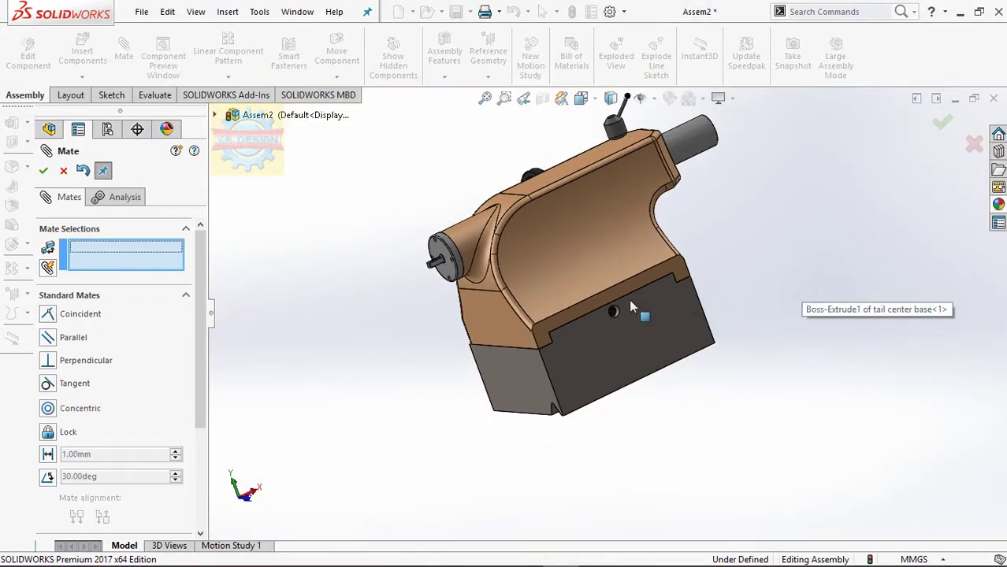
- Mate the handwheel Coincident with the end face of the square shaft
{"action": "mouse_move", "coordinate": [804, 288]}
{"action": "middle_mouse_down"}
{"action": "mouse_move", "coordinate": [749, 292]}
{"action": "mouse_move", "coordinate": [832, 363]}
{"action": "mouse_move", "coordinate": [601, 297]}
{"action": "middle_mouse_up"}
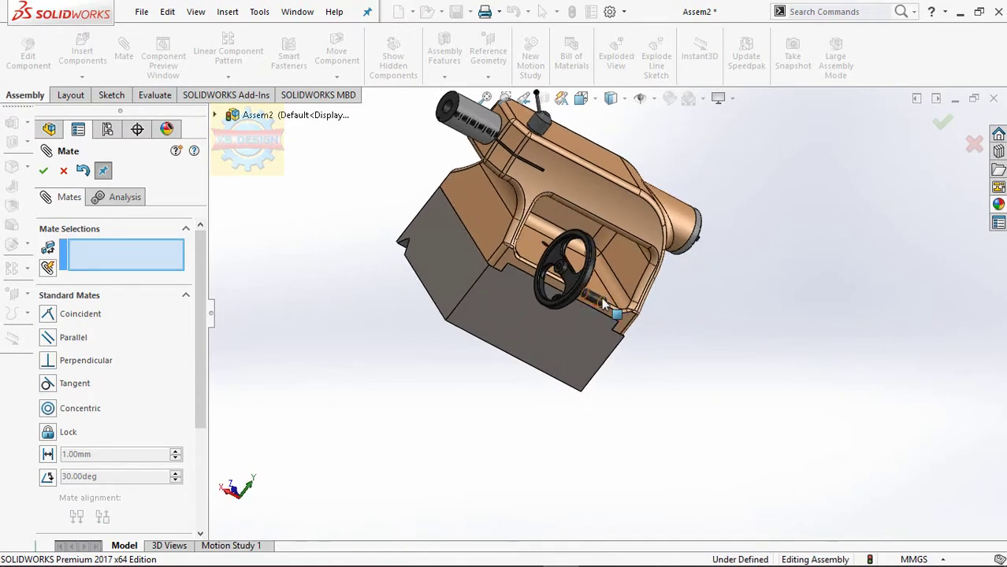
{"action": "scroll", "coordinate": [527, 247], "scroll_direction": "down", "scroll_amount": 3}
{"action": "scroll", "coordinate": [525, 239], "scroll_direction": "down", "scroll_amount": 3}
{"action": "scroll", "coordinate": [557, 269], "scroll_direction": "down", "scroll_amount": 2}
{"action": "middle_click_drag", "start_coordinate": [558, 269], "coordinate": [515, 252]}
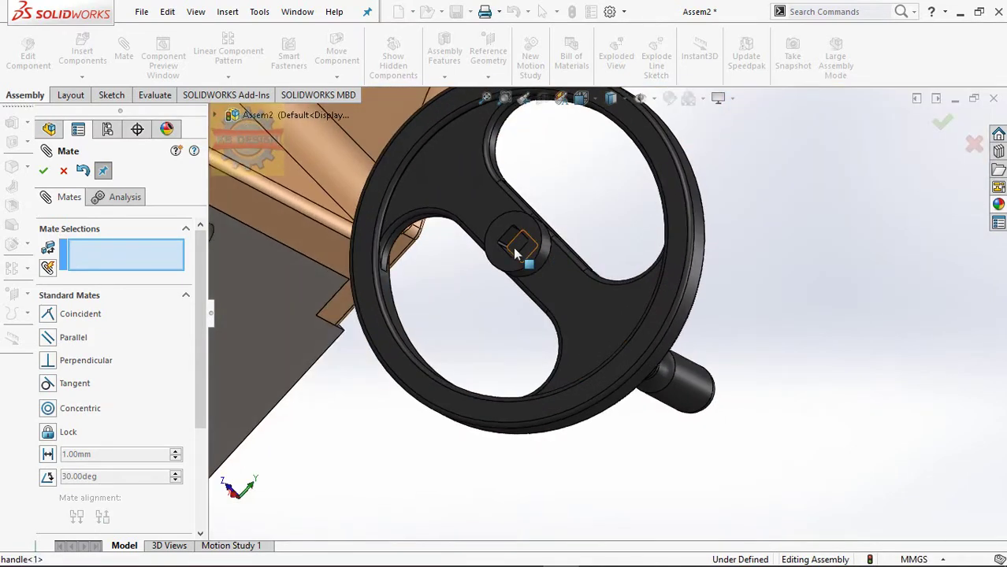
{"action": "scroll", "coordinate": [590, 260], "scroll_direction": "up", "scroll_amount": 5}
{"action": "middle_click_drag", "start_coordinate": [589, 260], "coordinate": [872, 265]}
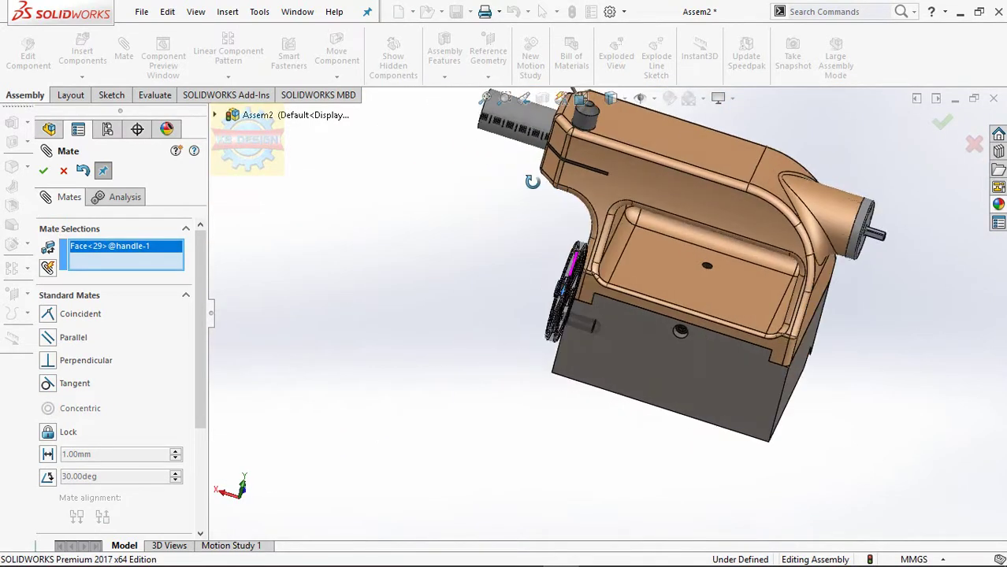
{"action": "scroll", "coordinate": [873, 265], "scroll_direction": "down", "scroll_amount": 3}
{"action": "scroll", "coordinate": [871, 271], "scroll_direction": "down", "scroll_amount": 2}
{"action": "scroll", "coordinate": [749, 315], "scroll_direction": "down", "scroll_amount": 2}
{"action": "scroll", "coordinate": [769, 313], "scroll_direction": "down", "scroll_amount": 1}
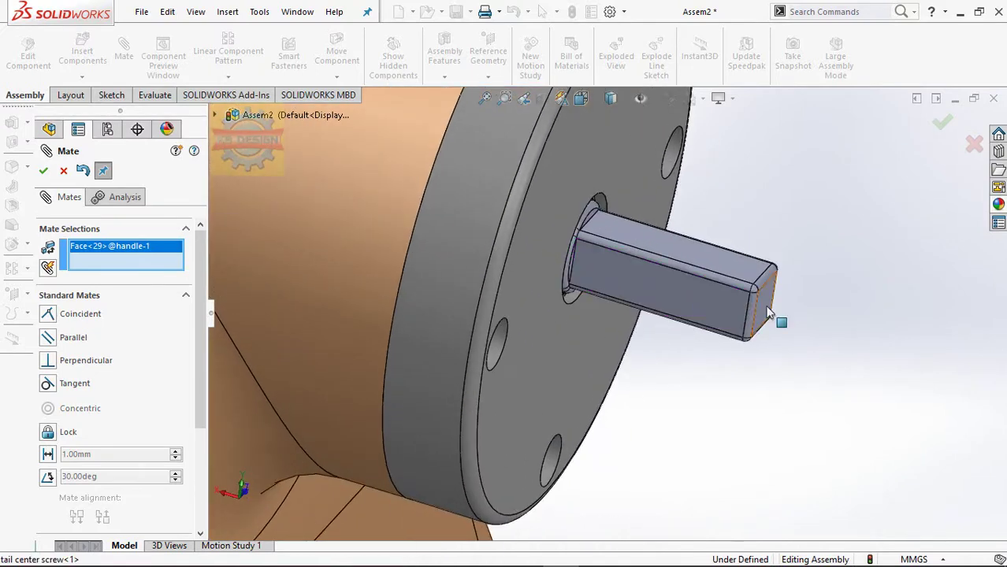
{"action": "left_click", "coordinate": [768, 312]}
{"action": "left_click", "coordinate": [932, 285]}
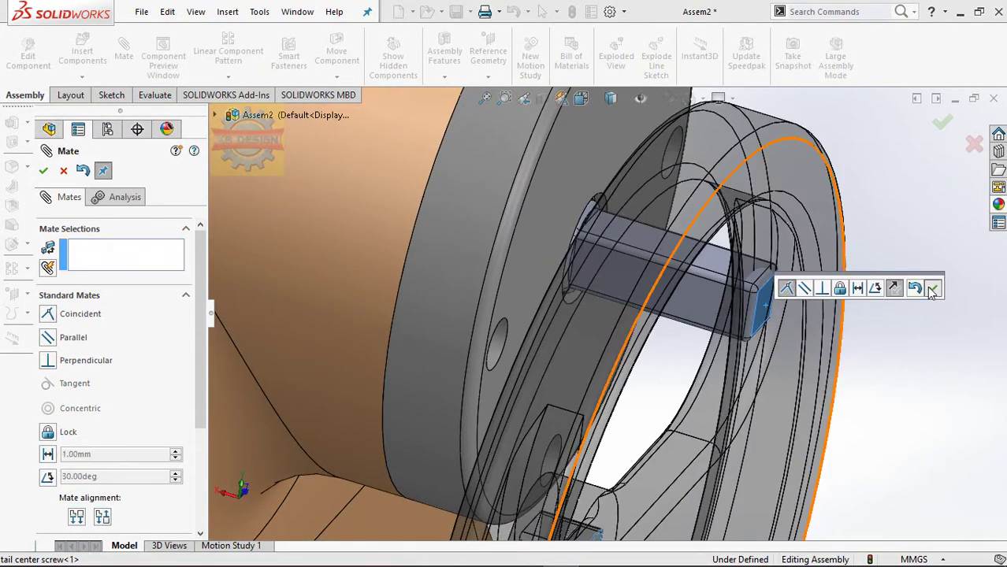
- Make the handwheel hub Concentric with the housing hub
{"action": "scroll", "coordinate": [842, 310], "scroll_direction": "up", "scroll_amount": 3}
{"action": "scroll", "coordinate": [899, 285], "scroll_direction": "down", "scroll_amount": 4}
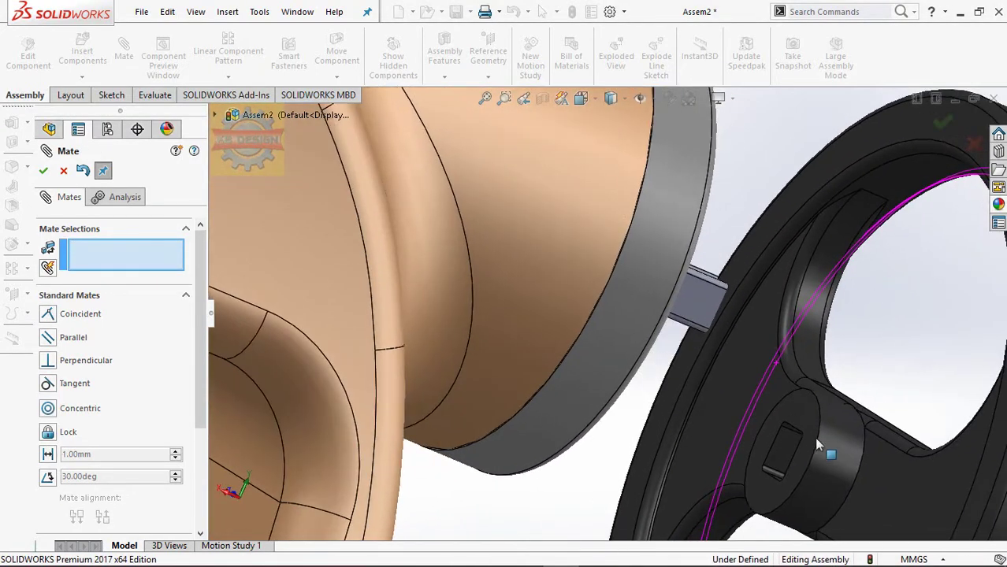
{"action": "left_click", "coordinate": [790, 453]}
{"action": "mouse_move", "coordinate": [791, 453]}
{"action": "middle_mouse_down"}
{"action": "mouse_move", "coordinate": [760, 404]}
{"action": "mouse_move", "coordinate": [656, 349]}
{"action": "middle_mouse_up"}
{"action": "scroll", "coordinate": [760, 403], "scroll_direction": "up", "scroll_amount": 2}
{"action": "scroll", "coordinate": [657, 349], "scroll_direction": "down", "scroll_amount": 2}
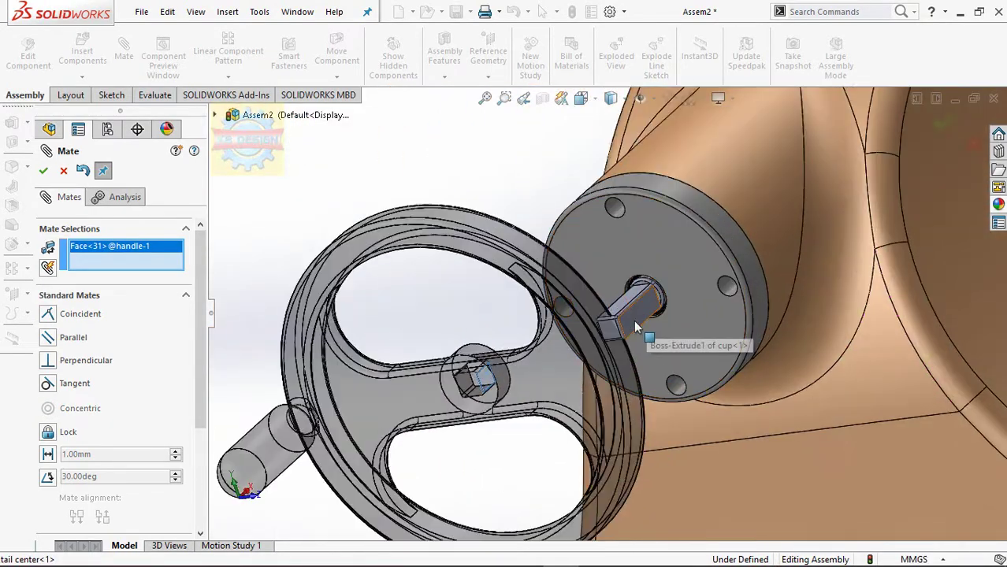
{"action": "left_click", "coordinate": [633, 321]}
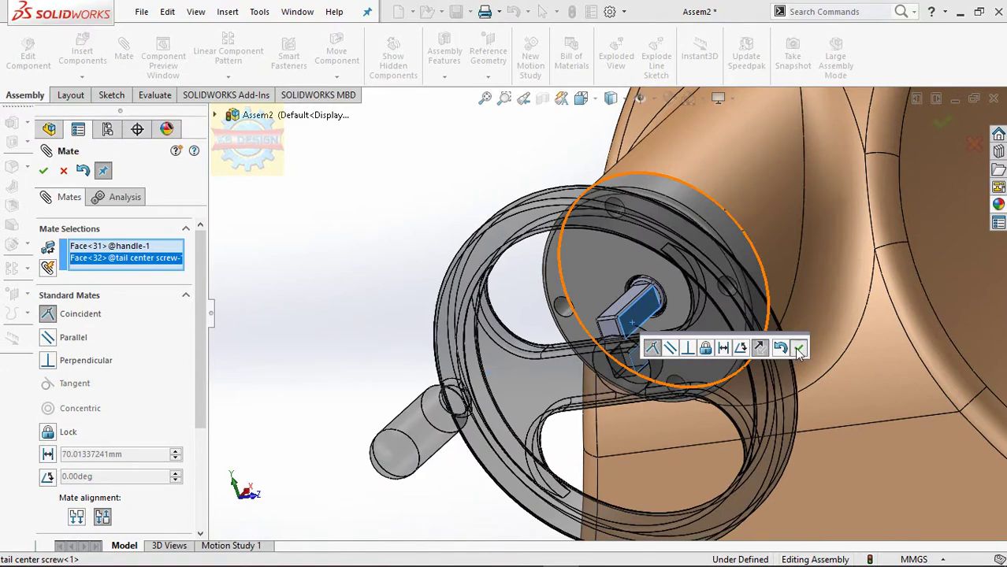
{"action": "left_click", "coordinate": [798, 349]}
- Align a square-shaft flat Coincident with the matching flat inside the handwheel hub
{"action": "left_click", "coordinate": [660, 357]}
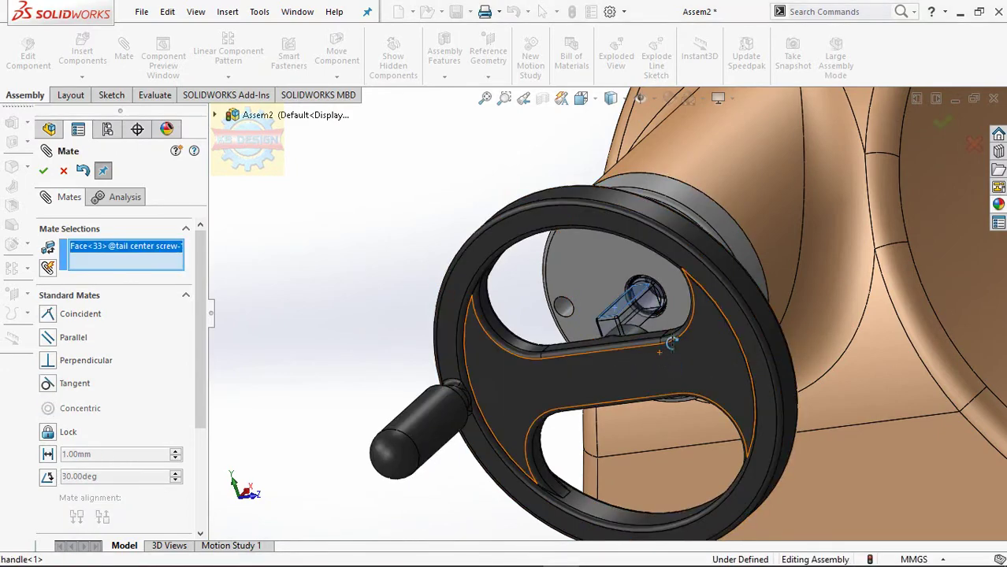
{"action": "mouse_move", "coordinate": [661, 357]}
{"action": "middle_mouse_down"}
{"action": "mouse_move", "coordinate": [693, 302]}
{"action": "mouse_move", "coordinate": [709, 300]}
{"action": "middle_mouse_up"}
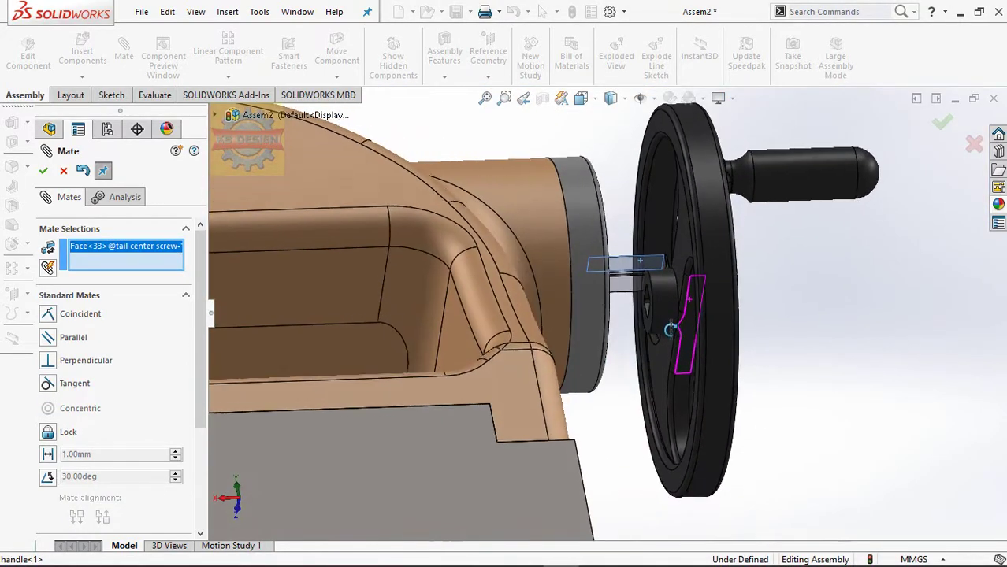
{"action": "scroll", "coordinate": [640, 305], "scroll_direction": "down", "scroll_amount": 3}
{"action": "scroll", "coordinate": [644, 272], "scroll_direction": "down", "scroll_amount": 3}
{"action": "left_click", "coordinate": [641, 270]}
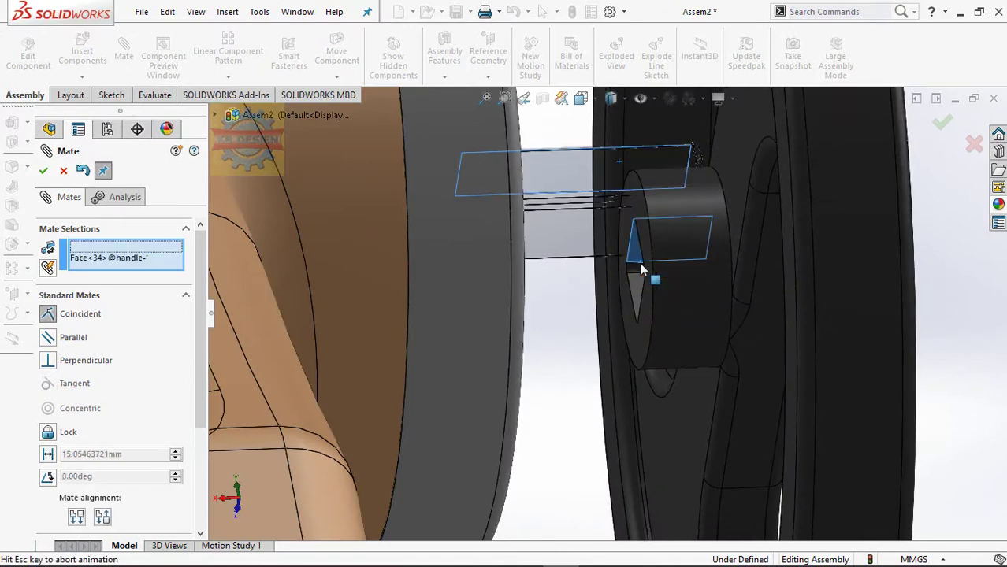
{"action": "left_click", "coordinate": [807, 247]}
{"action": "key", "text": "f"}
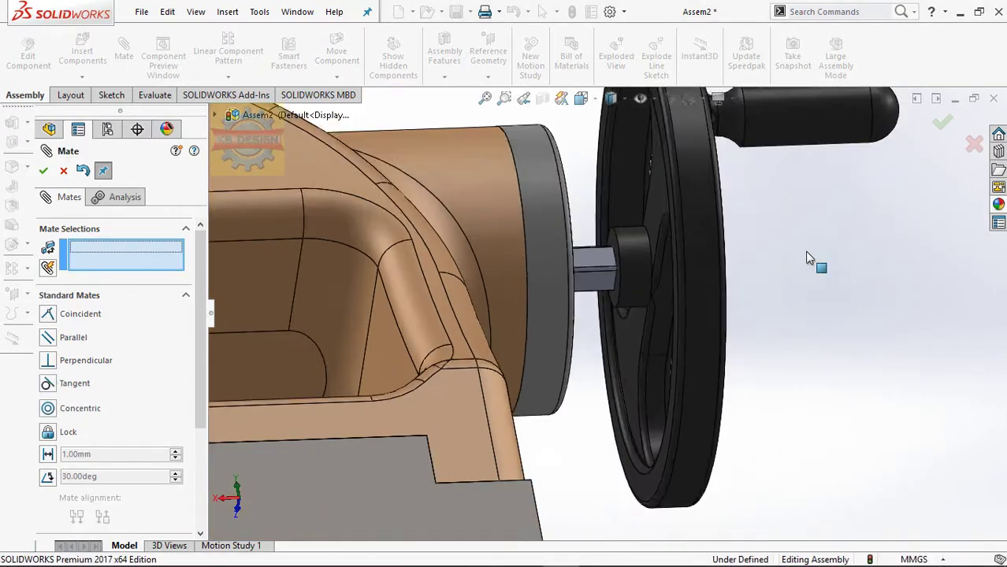
{"action": "middle_click_drag", "start_coordinate": [505, 441], "coordinate": [522, 457]}
- Switch to the side view, end the Mate command, and collapse the FeatureManager tree
{"action": "key", "text": "ctrl+2"}
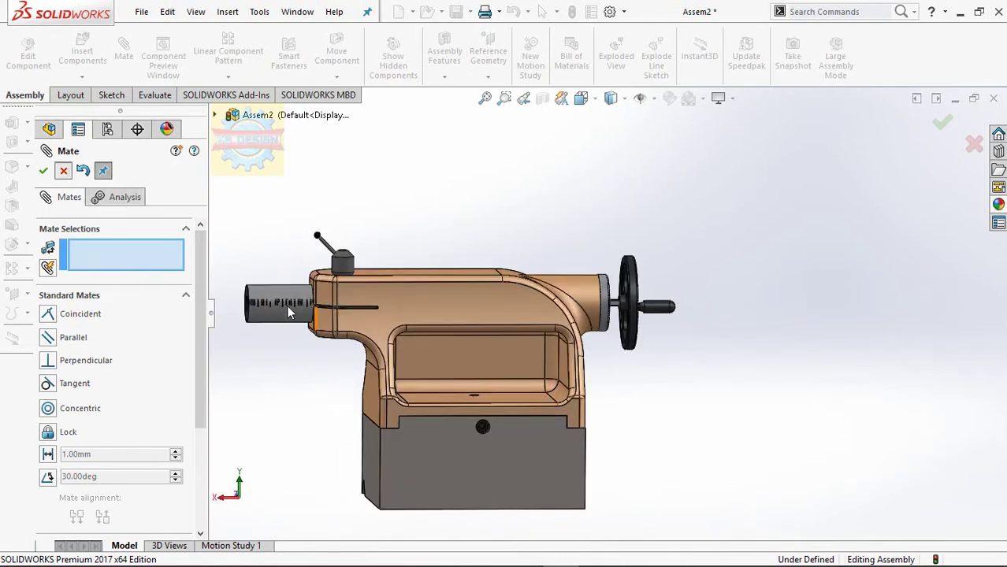
{"action": "key", "text": "Escape"}
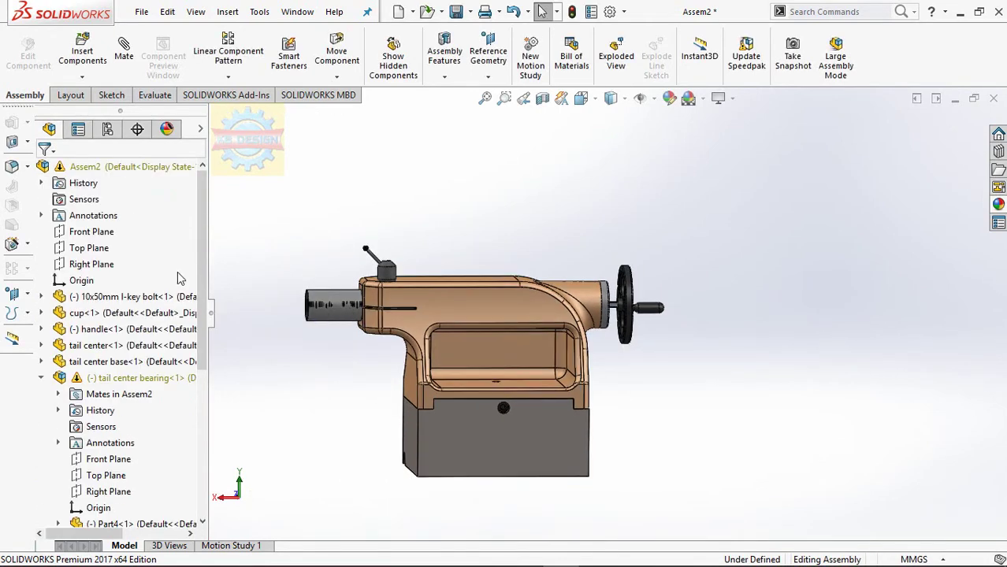
{"action": "left_click", "coordinate": [210, 316]}
- Drag the spindle along its bore to test movement, then view the tailstock at an angle
{"action": "left_click", "coordinate": [349, 302]}
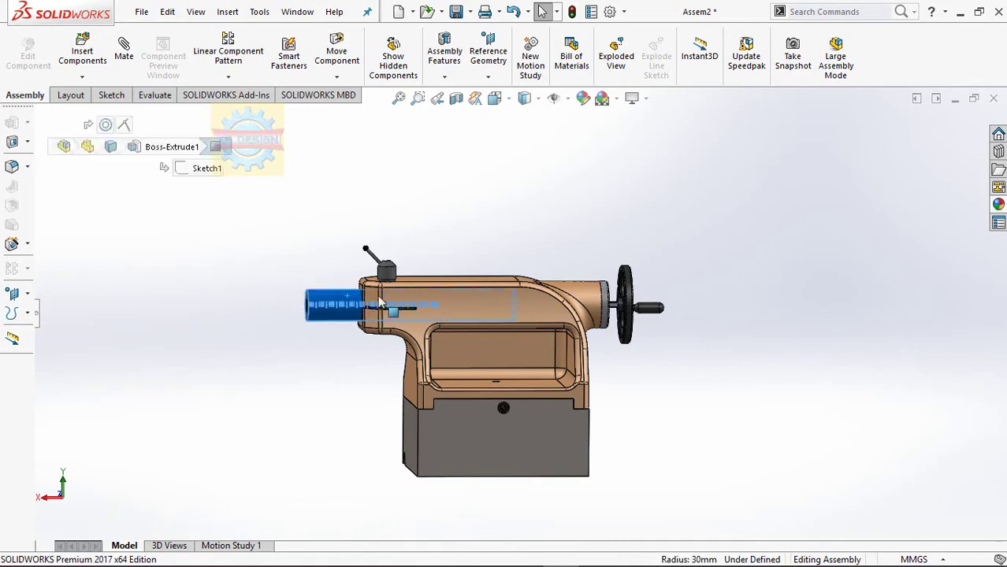
{"action": "left_click_drag", "start_coordinate": [349, 302], "coordinate": [402, 304]}
{"action": "mouse_move", "coordinate": [439, 217]}
{"action": "middle_mouse_down"}
{"action": "mouse_move", "coordinate": [457, 240]}
{"action": "mouse_move", "coordinate": [454, 260]}
{"action": "middle_mouse_up"}
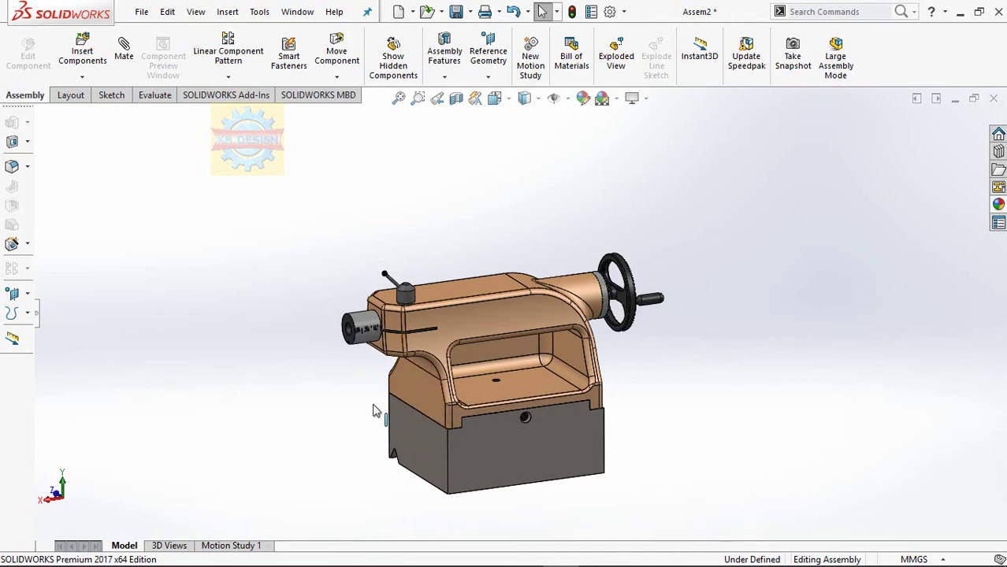